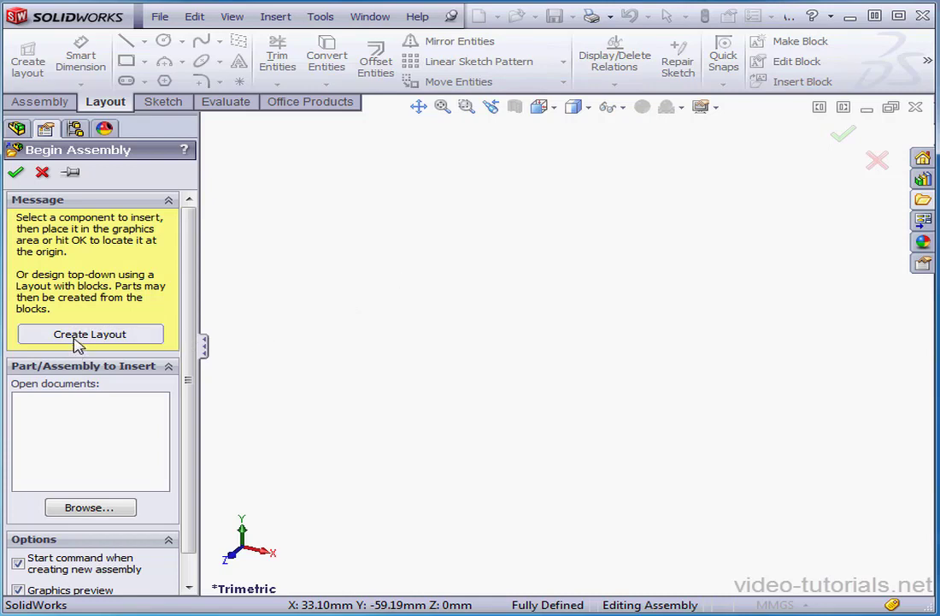
# Dismiss the Begin Assembly prompt without inserting a component and create a layout in the new assembly
pyautogui.click(42, 172)
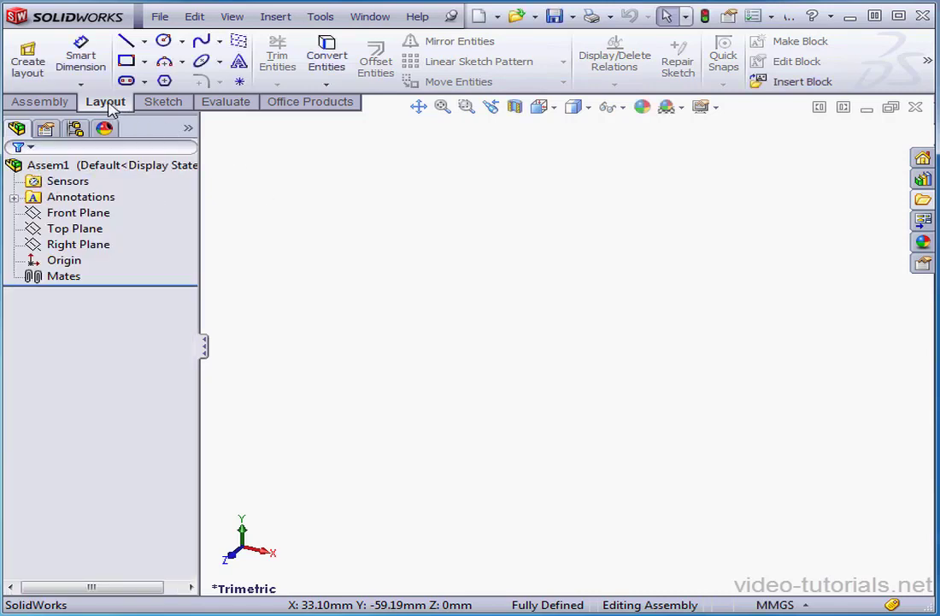
pyautogui.rightClick(240, 106)
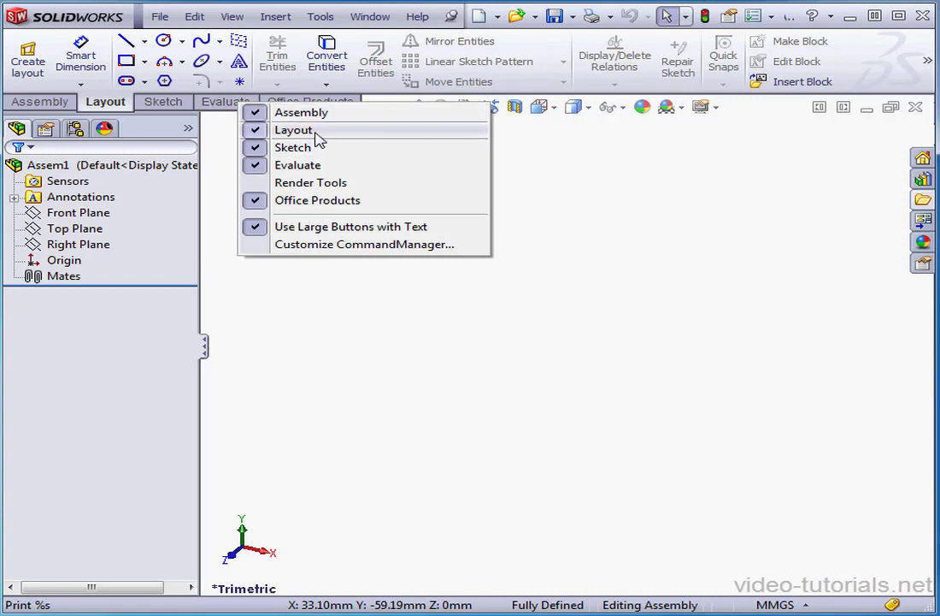
pyautogui.click(218, 171)
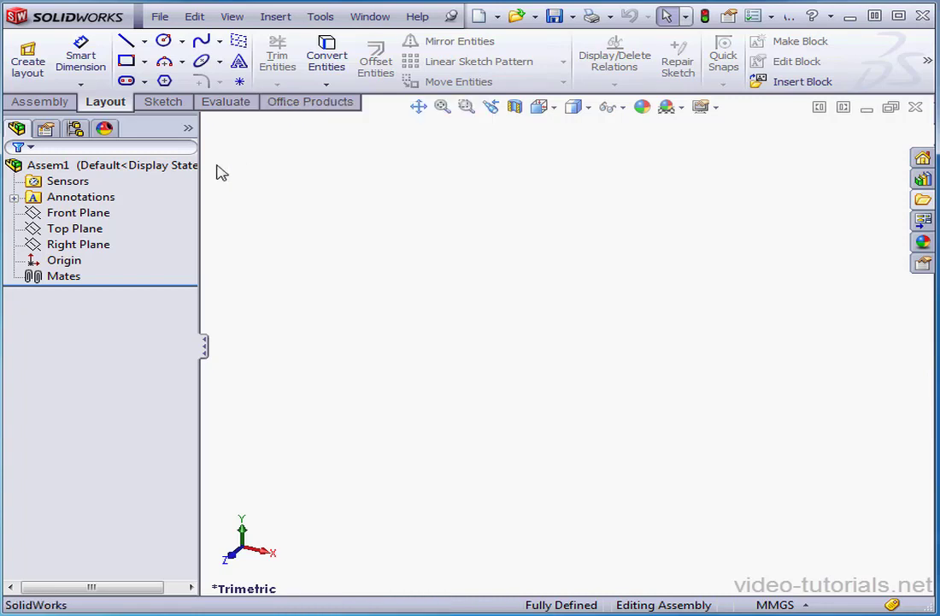
pyautogui.click(164, 102)
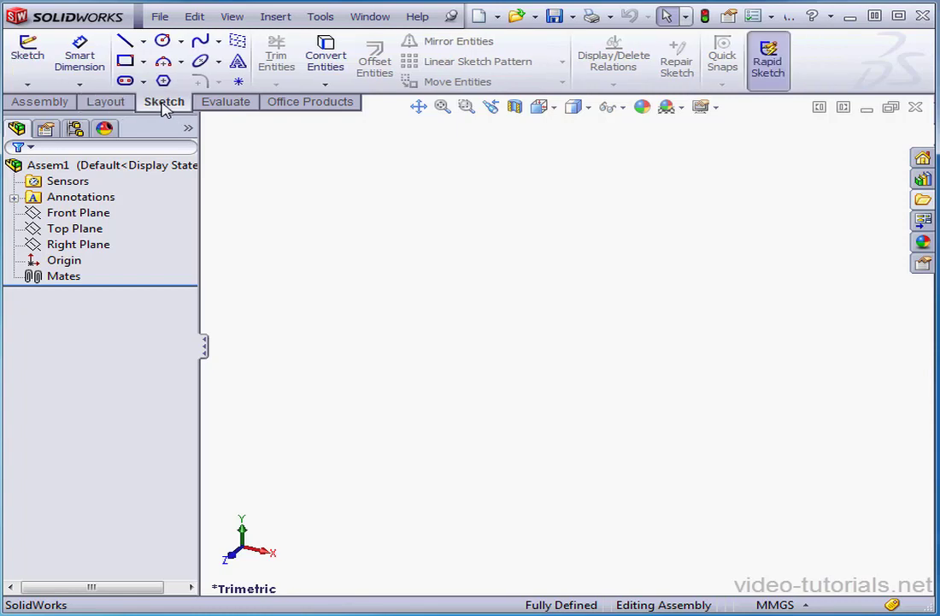
pyautogui.click(124, 104)
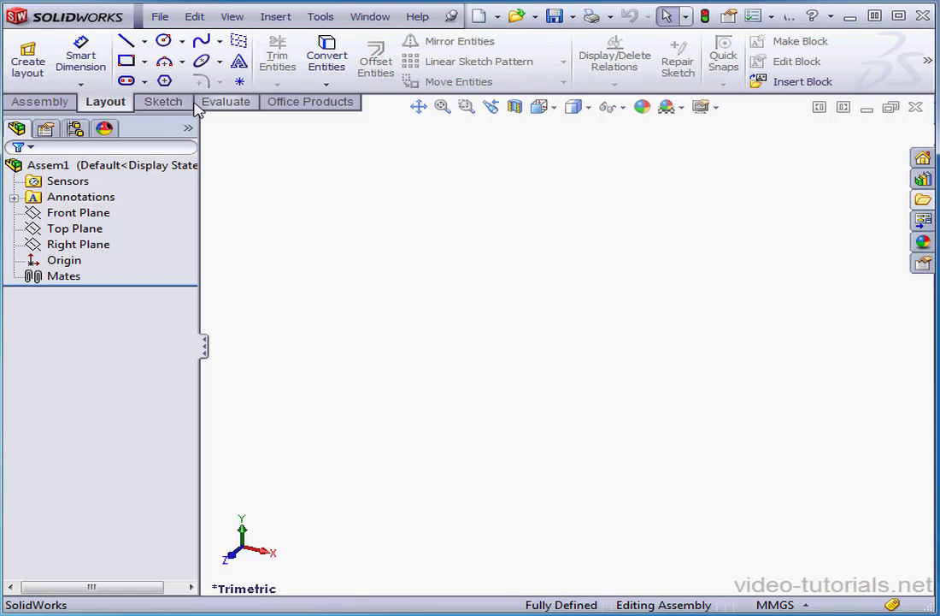
pyautogui.click(28, 59)
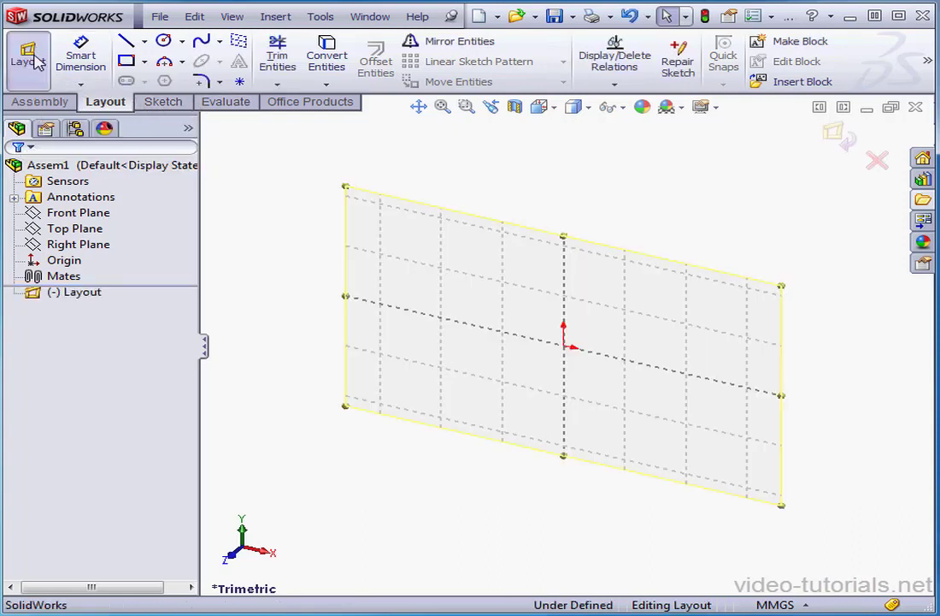
# Examine how the Front, Top and Right planes lie relative to the layout origin
pyautogui.click(157, 167)
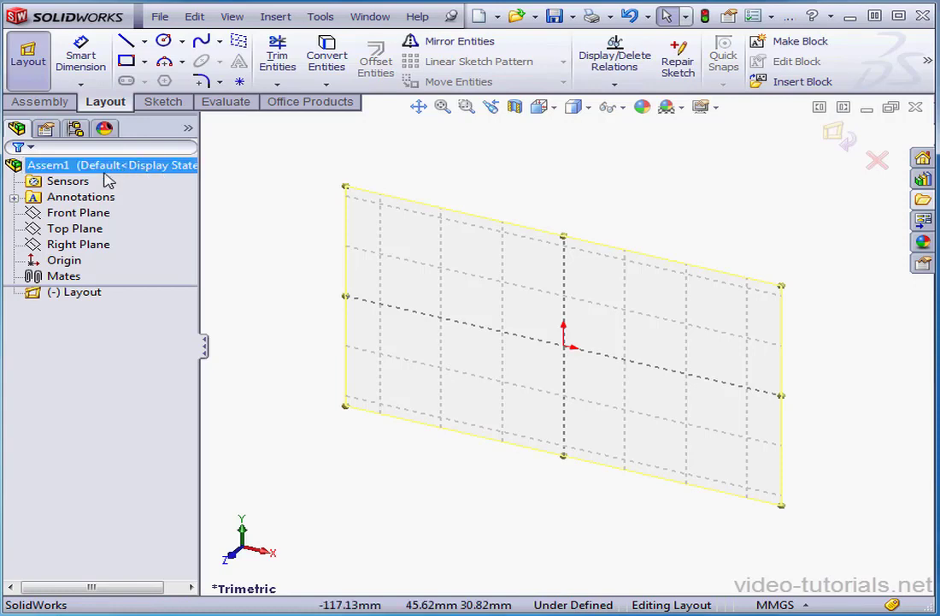
pyautogui.click(89, 215)
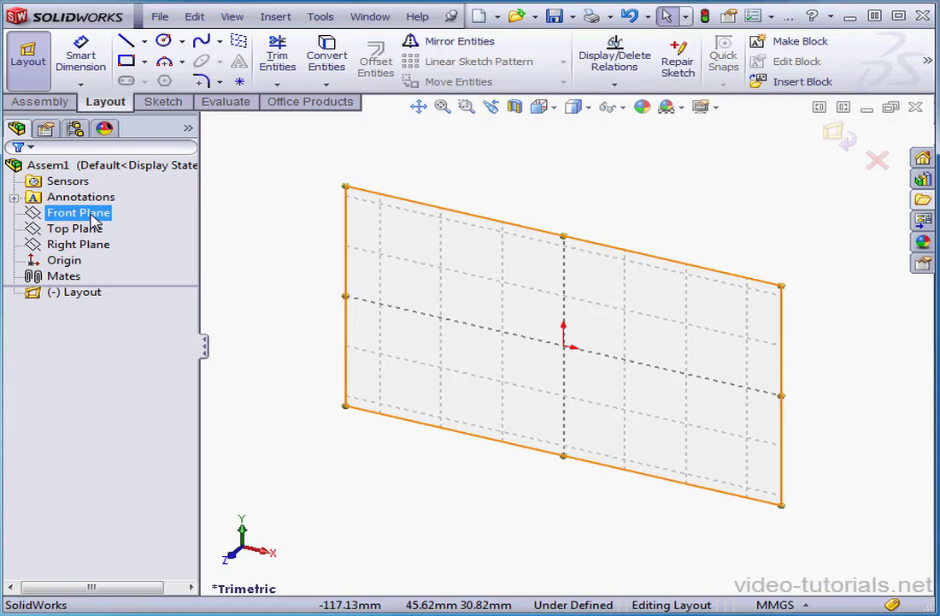
pyautogui.click(209, 248)
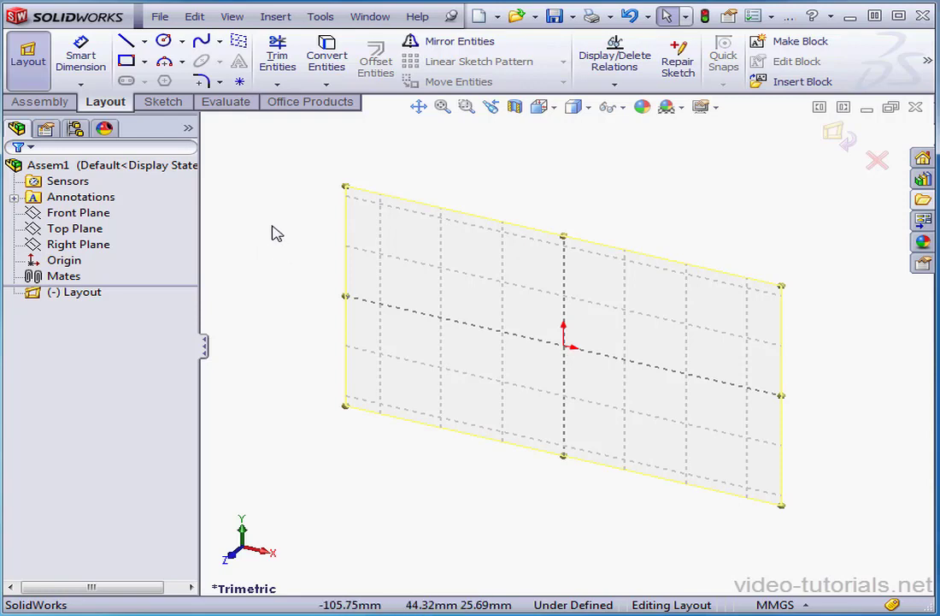
pyautogui.press('Delete')
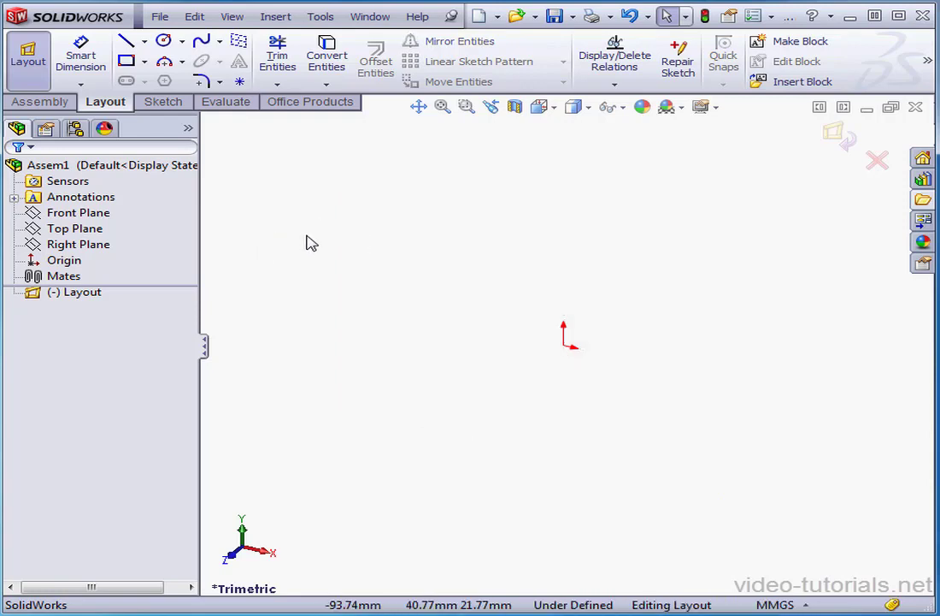
pyautogui.click(89, 230)
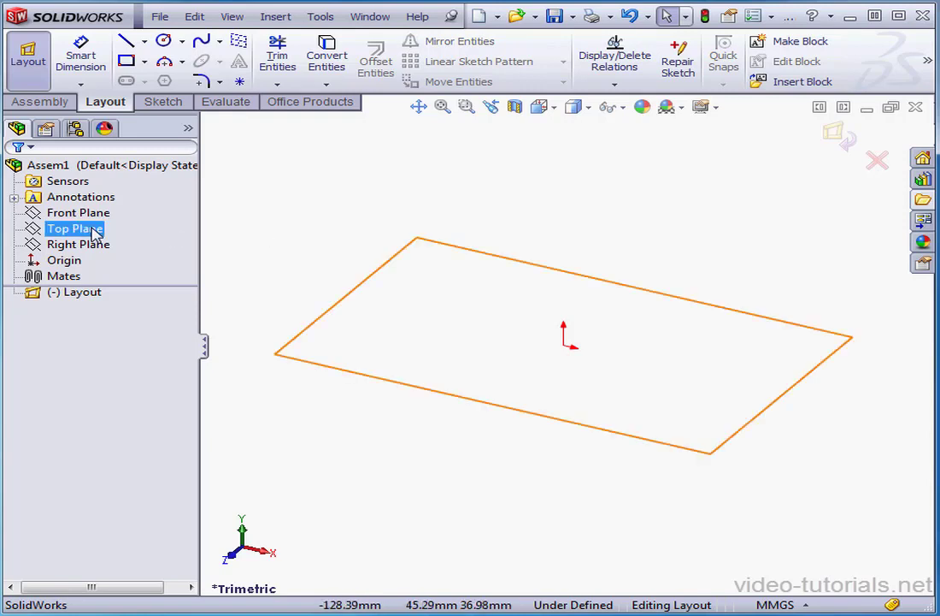
pyautogui.click(90, 245)
pyautogui.click(89, 230)
pyautogui.click(87, 215)
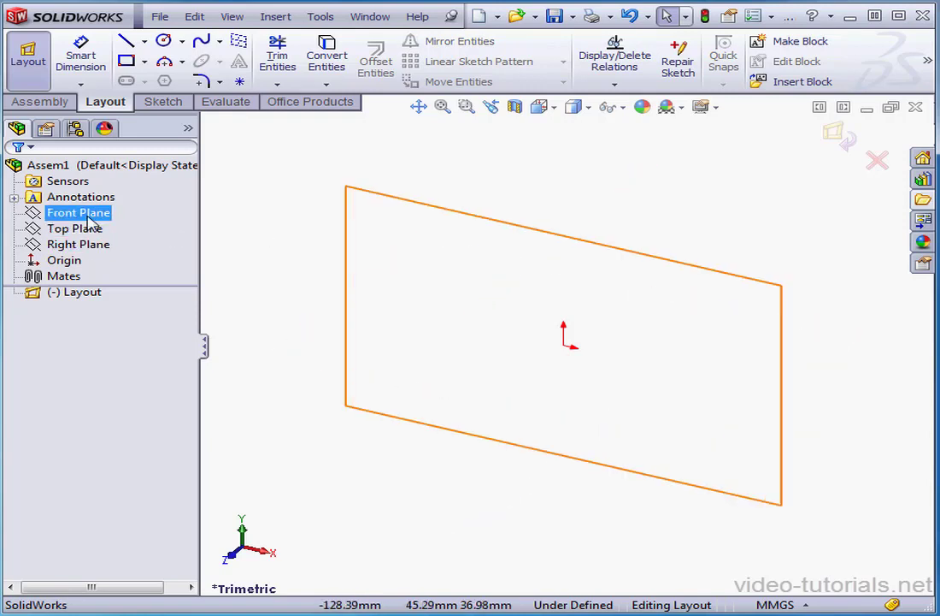
# Select the Front Plane and orient the view normal to it
pyautogui.click(89, 215)
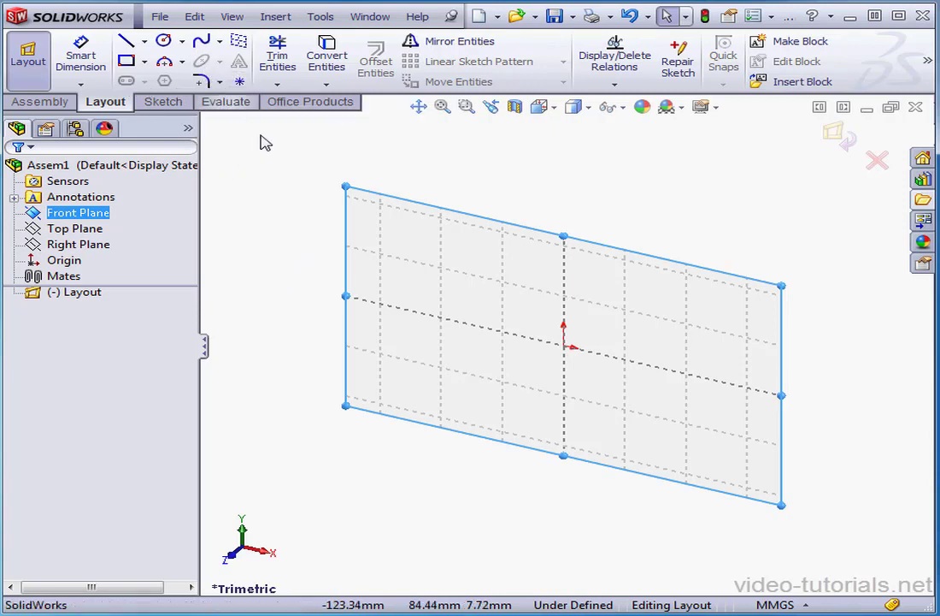
pyautogui.click(551, 108)
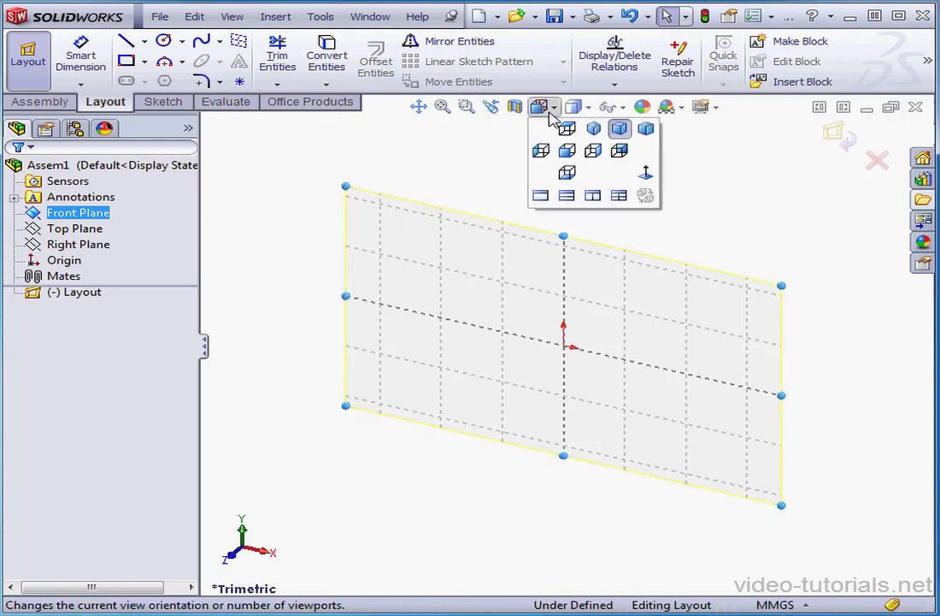
pyautogui.click(646, 178)
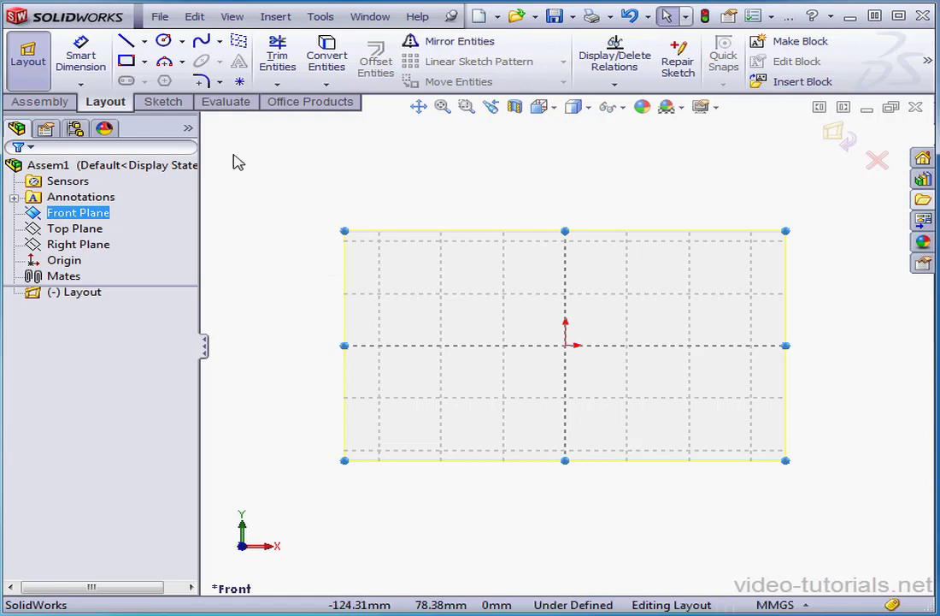
# Sketch a long horizontal centerline just below the upper edge of the Front Plane and end its chain
pyautogui.click(143, 40)
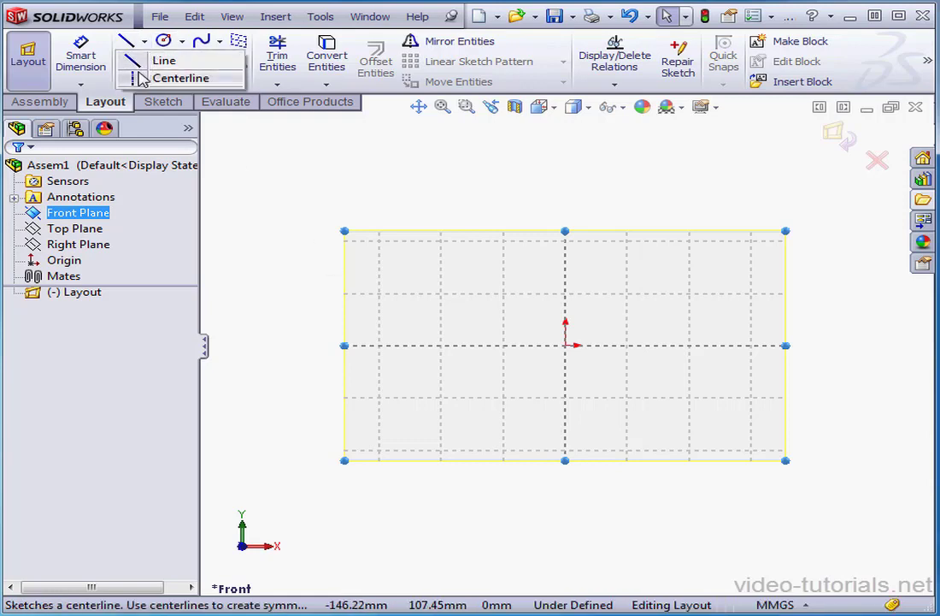
pyautogui.click(162, 73)
pyautogui.click(379, 256)
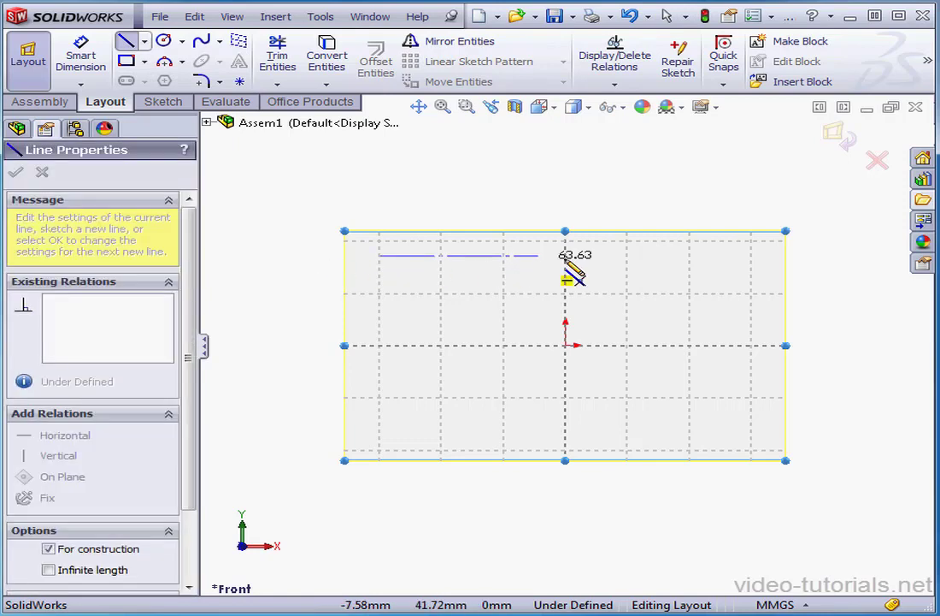
pyautogui.click(699, 256)
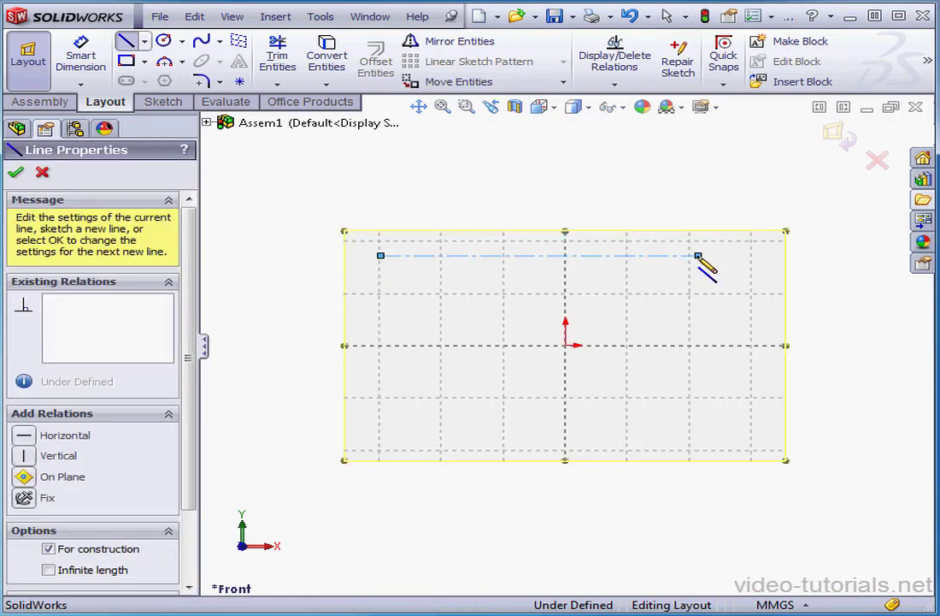
pyautogui.rightClick(642, 285)
pyautogui.click(709, 239)
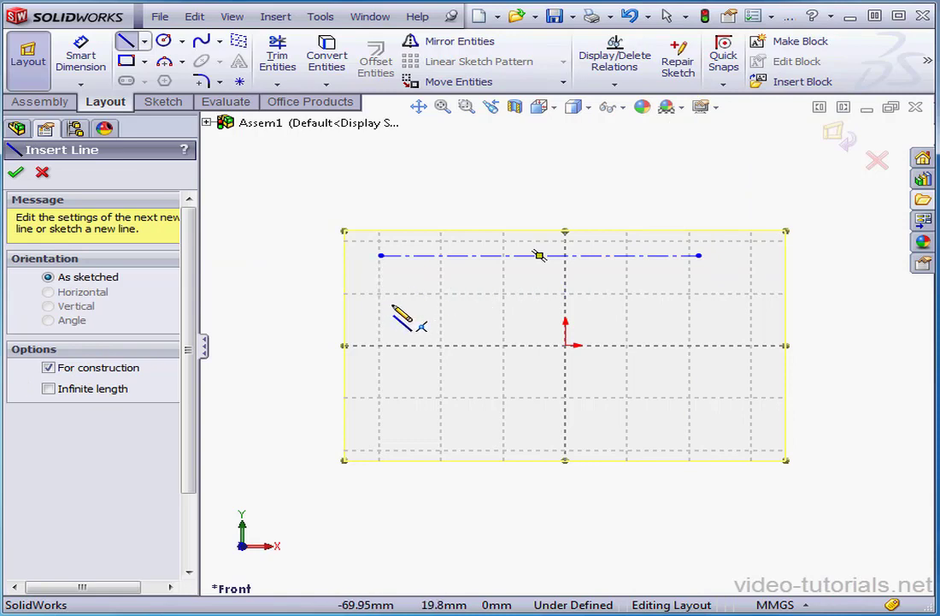
# Sketch two more separate horizontal centerlines below the long one, each shorter than the one above it
pyautogui.click(390, 303)
pyautogui.click(603, 303)
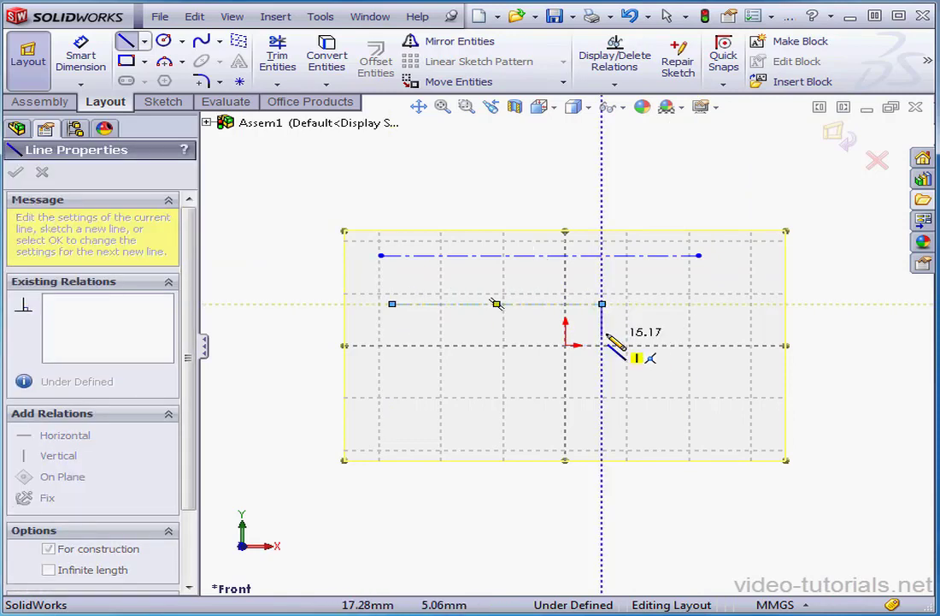
pyautogui.rightClick(618, 331)
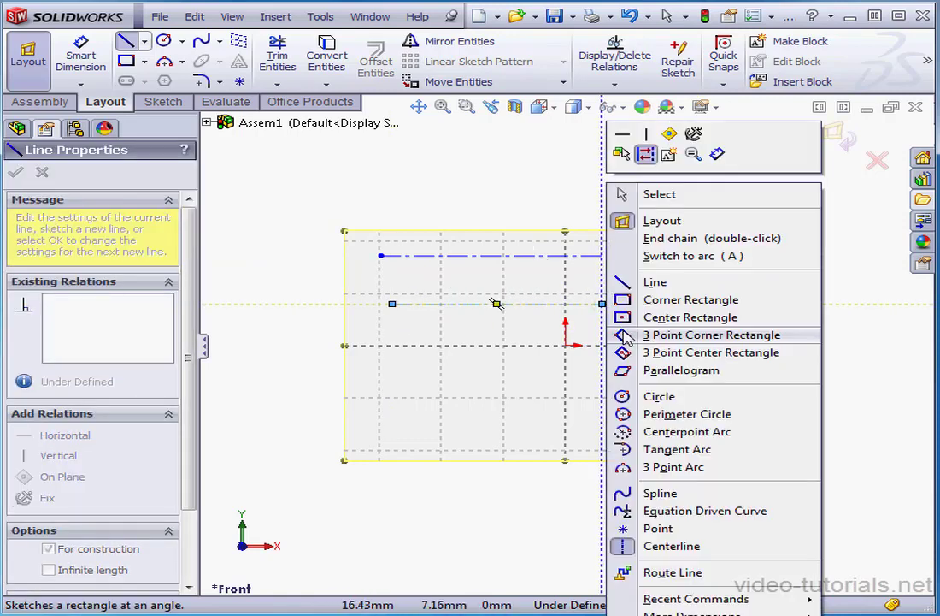
pyautogui.click(713, 237)
pyautogui.click(410, 331)
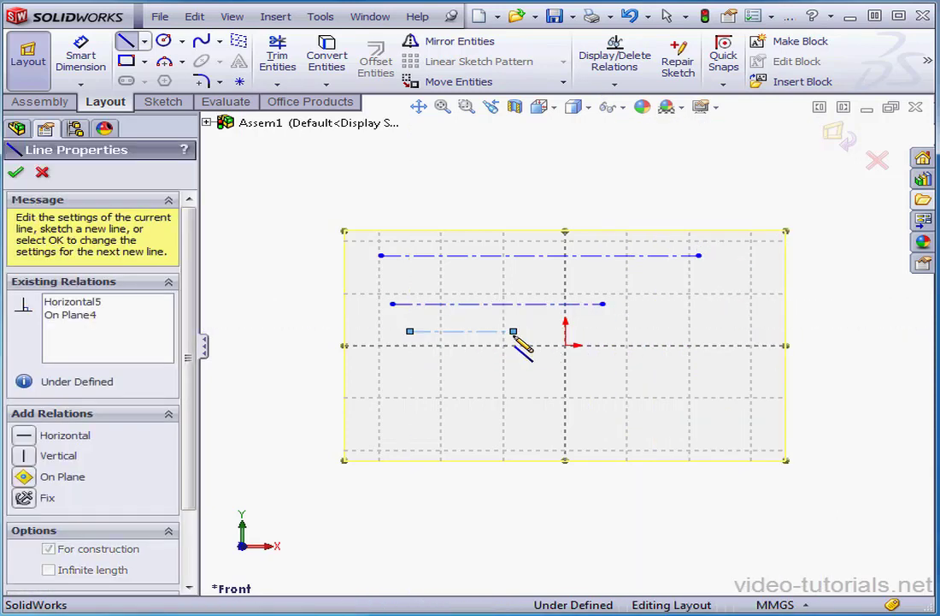
pyautogui.press('Escape')
# Draw circles centred on both endpoints of the longest centerline, the first with a radius of about 7.5 mm
pyautogui.click(164, 41)
pyautogui.click(380, 255)
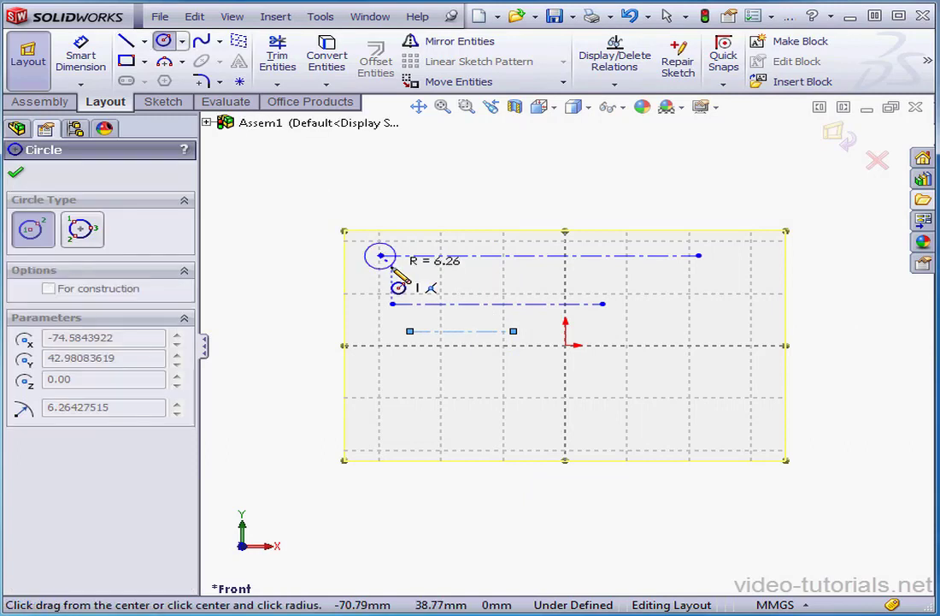
pyautogui.click(399, 261)
pyautogui.click(698, 255)
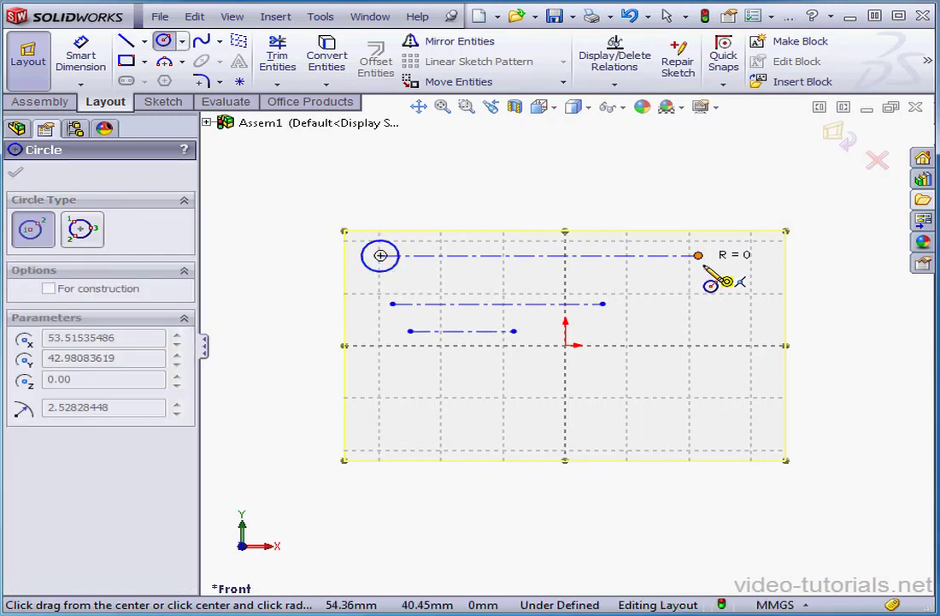
pyautogui.click(714, 272)
# Draw circles on the middle centerline's endpoints, with radii of about 7.9 mm at the left and 11.7 mm at the right
pyautogui.click(391, 303)
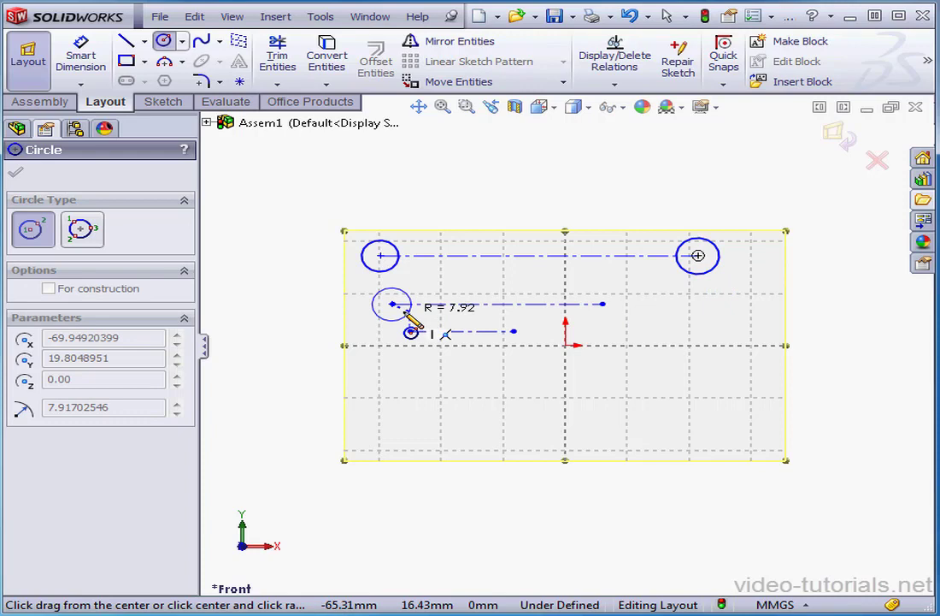
pyautogui.click(407, 317)
pyautogui.click(603, 304)
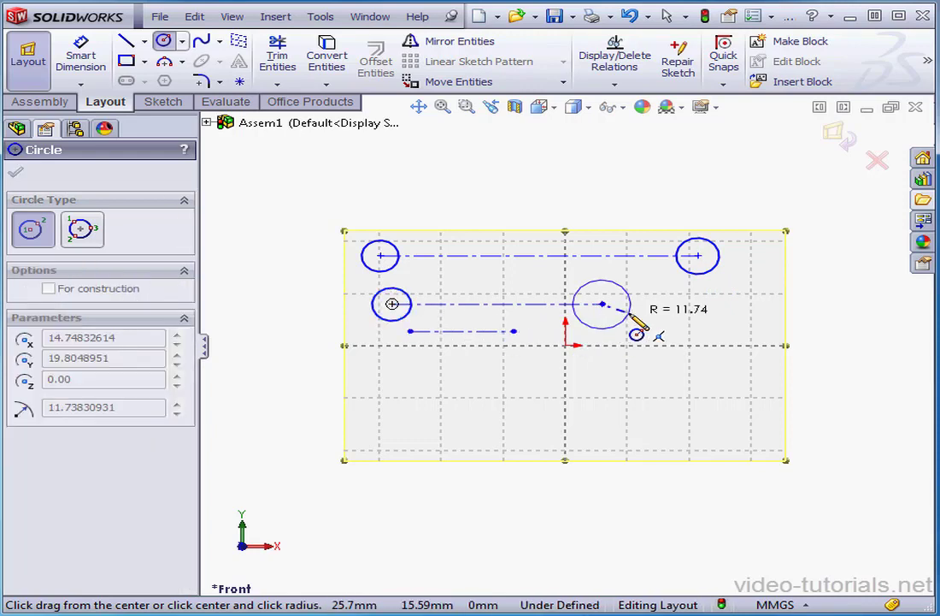
pyautogui.click(624, 322)
# Draw circles on the shortest centerline's endpoints, with radii of about 4.9 mm at the left and 7.5 mm at the right
pyautogui.click(410, 331)
pyautogui.click(419, 340)
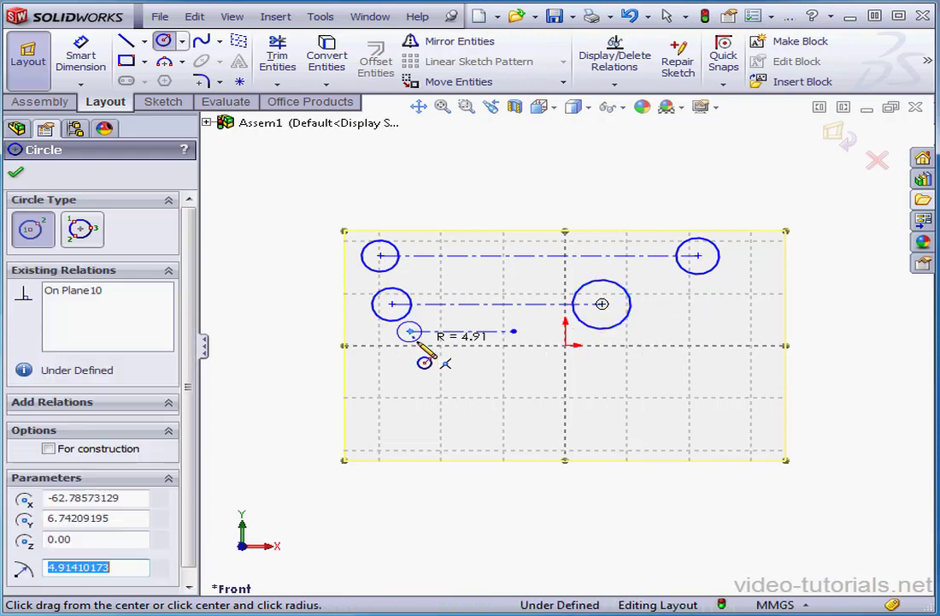
pyautogui.click(513, 331)
pyautogui.click(524, 343)
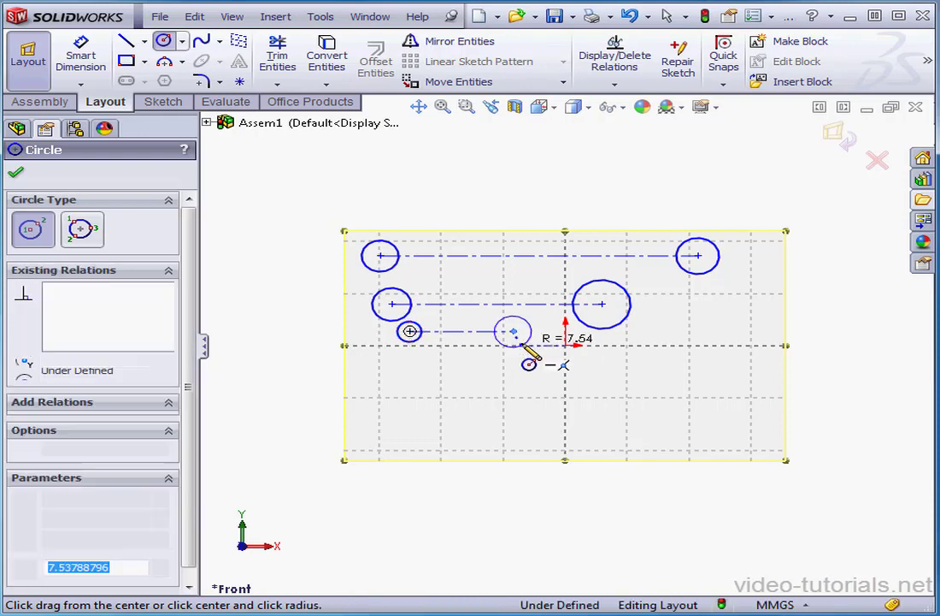
pyautogui.rightClick(483, 205)
pyautogui.click(535, 214)
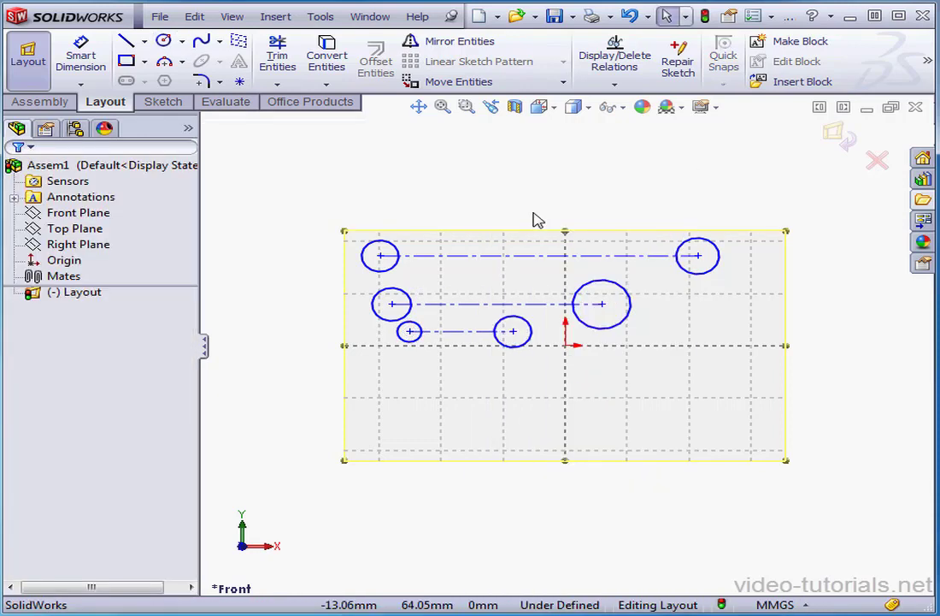
# Apply an Equal relation to all six circles at the ends of the three centerlines
pyautogui.click(399, 257)
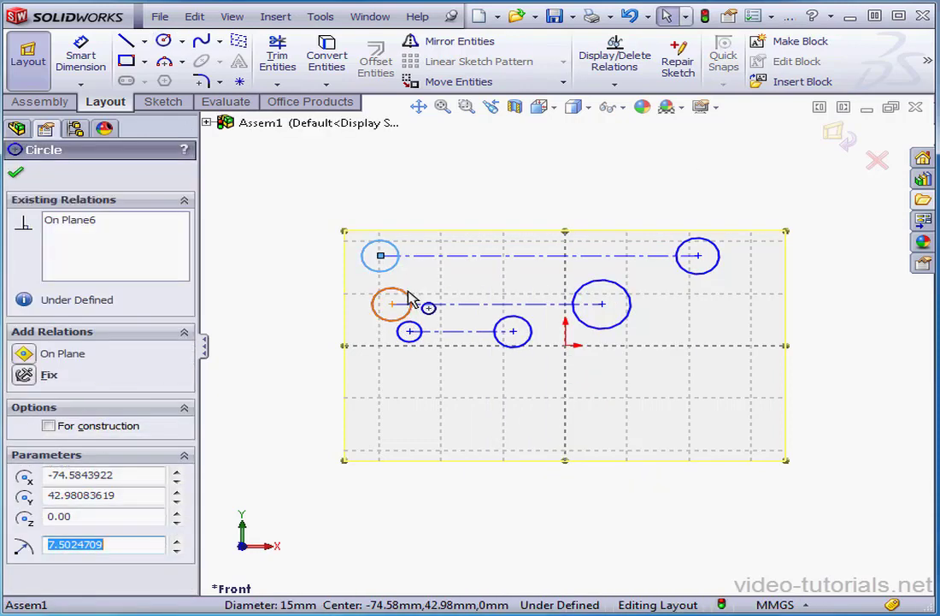
pyautogui.keyDown('ctrl'); pyautogui.click(412, 305); pyautogui.keyUp('ctrl')
pyautogui.keyDown('ctrl'); pyautogui.click(420, 339); pyautogui.keyUp('ctrl')
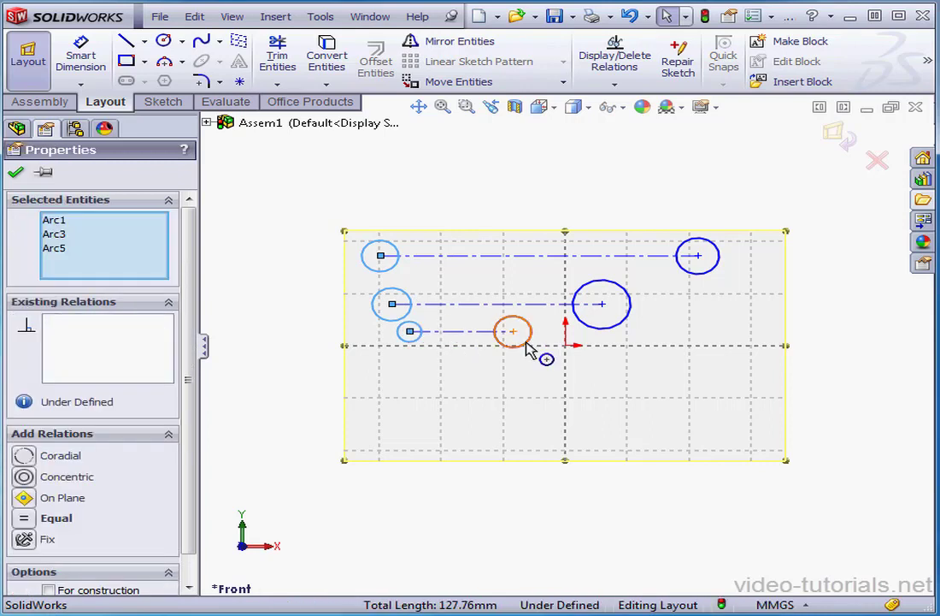
pyautogui.keyDown('ctrl'); pyautogui.click(565, 346); pyautogui.keyUp('ctrl')
pyautogui.keyDown('ctrl'); pyautogui.click(615, 328); pyautogui.keyUp('ctrl')
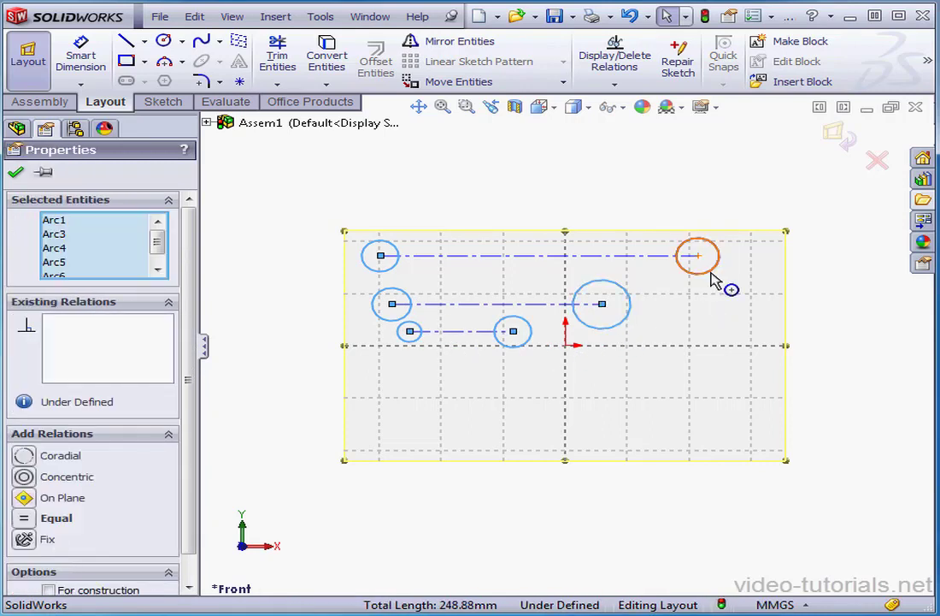
pyautogui.keyDown('ctrl'); pyautogui.click(713, 276); pyautogui.keyUp('ctrl')
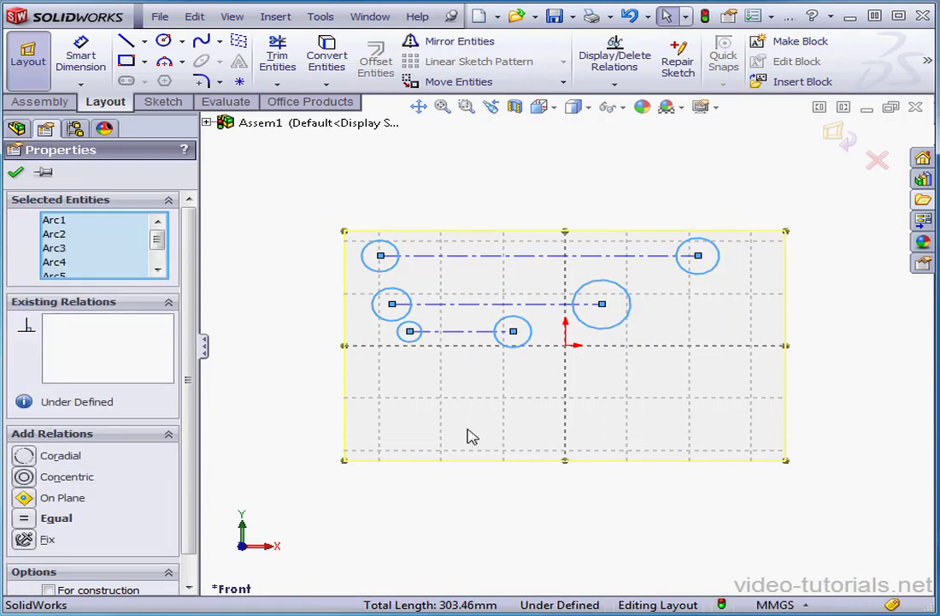
pyautogui.click(53, 518)
pyautogui.click(15, 172)
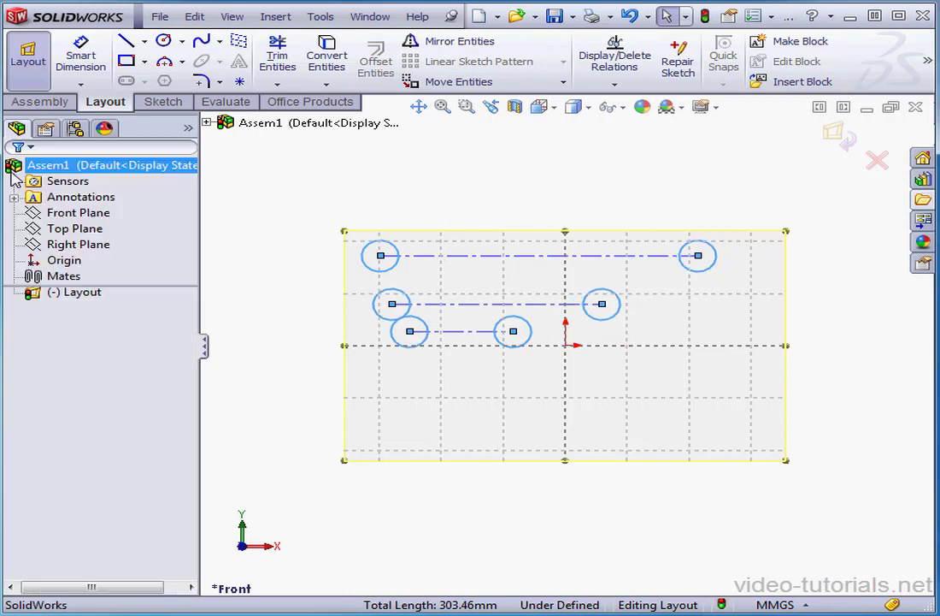
pyautogui.click(62, 199)
pyautogui.moveTo(60, 202); pyautogui.dragTo(125, 285)
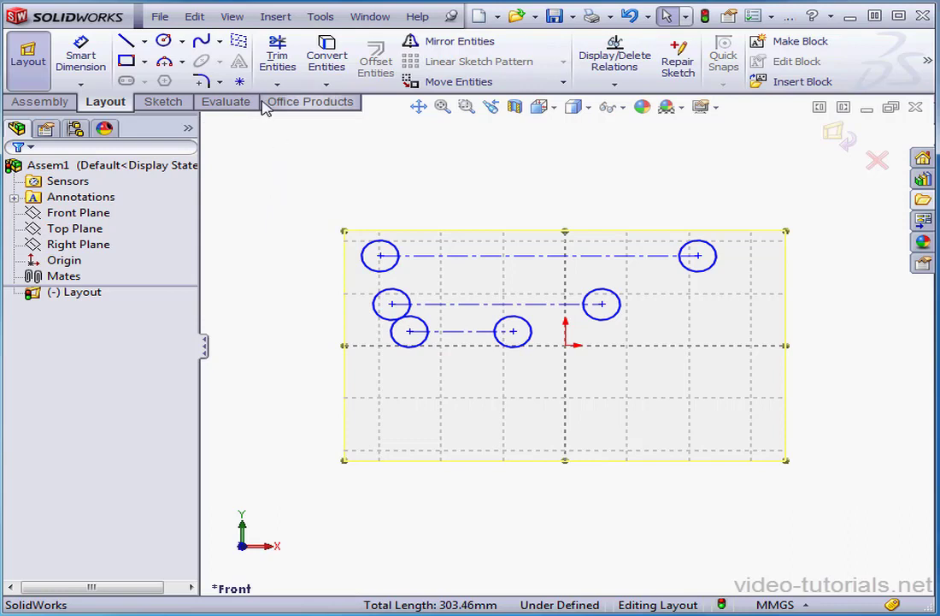
# Show the sketch relation symbols to check the relations on the links and circles, and hide them again
pyautogui.click(233, 17)
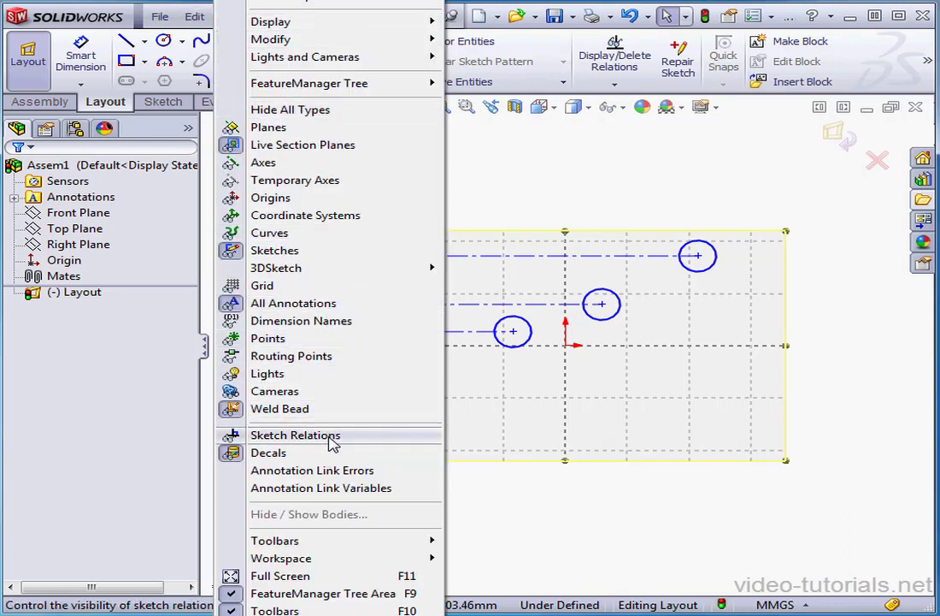
pyautogui.click(331, 438)
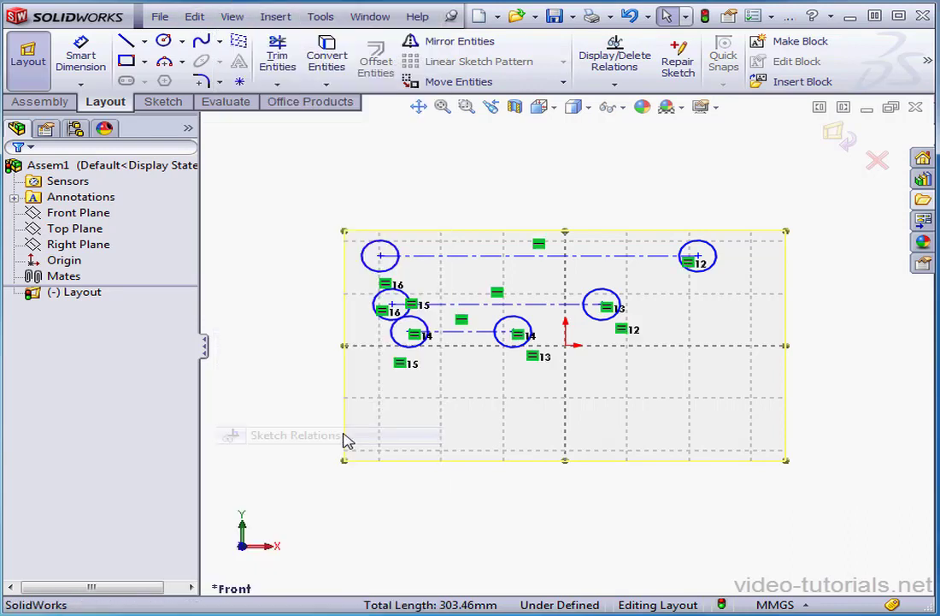
pyautogui.click(232, 17)
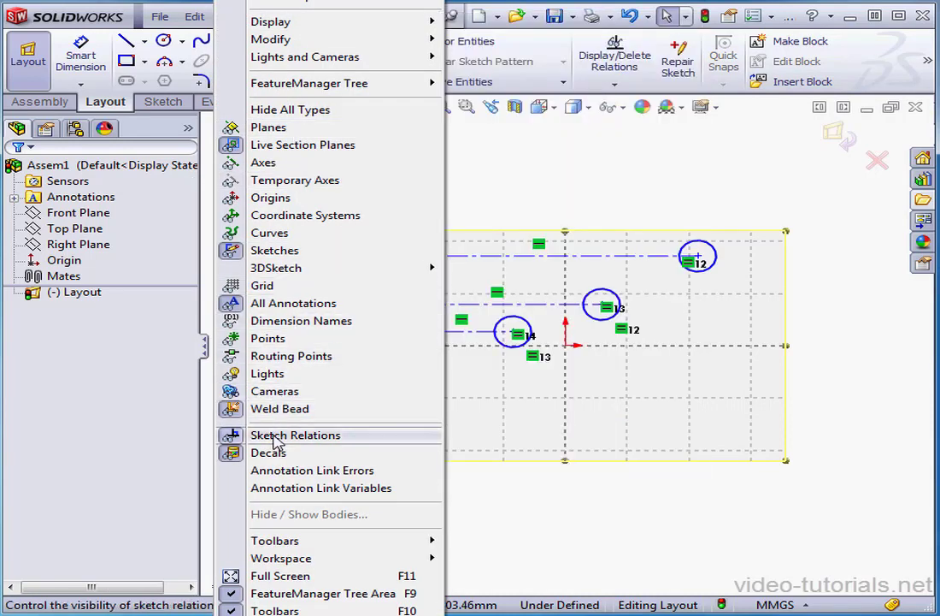
pyautogui.click(276, 437)
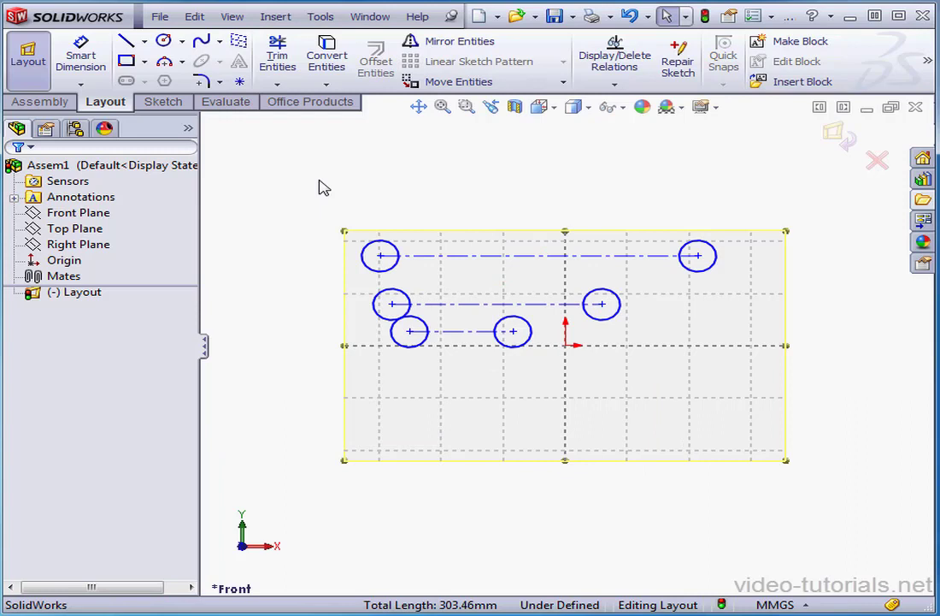
# Dimension the circle at the left end of the longest centerline with a diameter of 7 mm
pyautogui.click(80, 53)
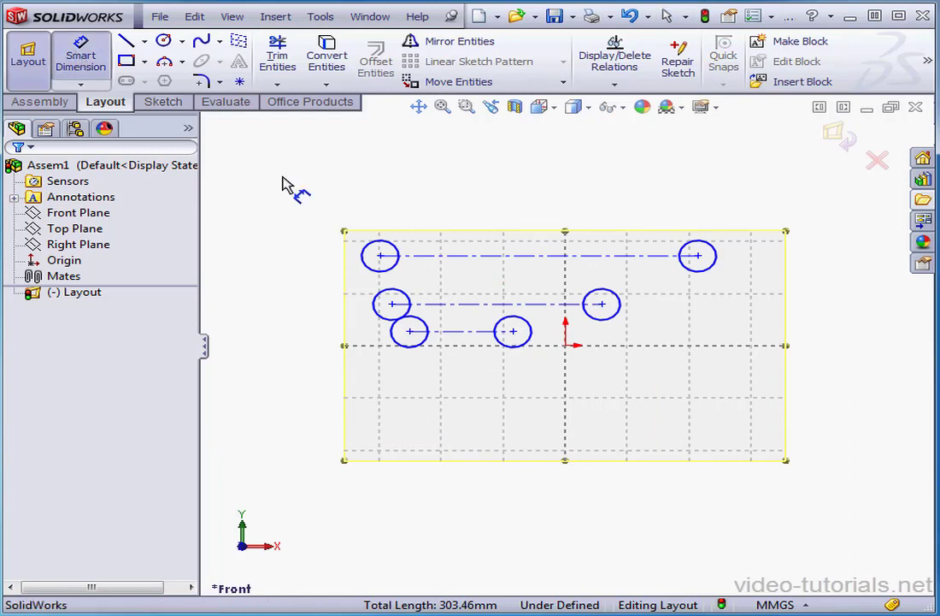
pyautogui.click(373, 253)
pyautogui.click(347, 192)
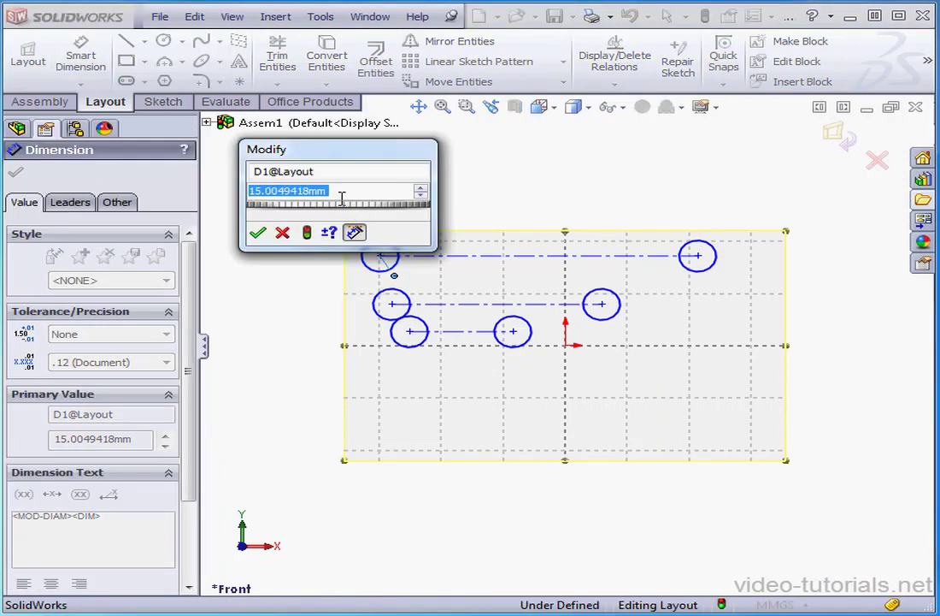
pyautogui.write('7')
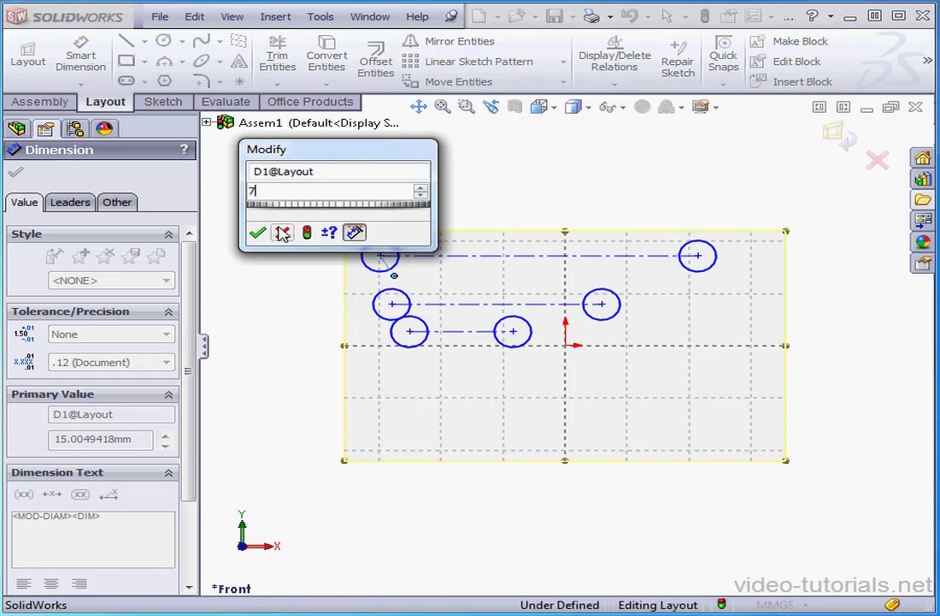
pyautogui.click(257, 231)
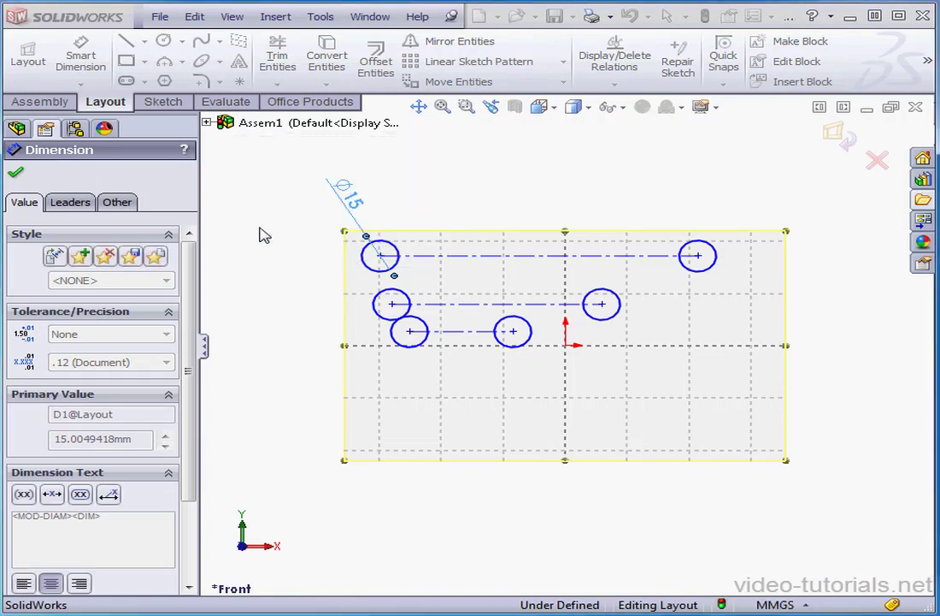
# Dimension the longest centerline's length as 120 mm, placing the dimension above it
pyautogui.click(488, 256)
pyautogui.click(517, 227)
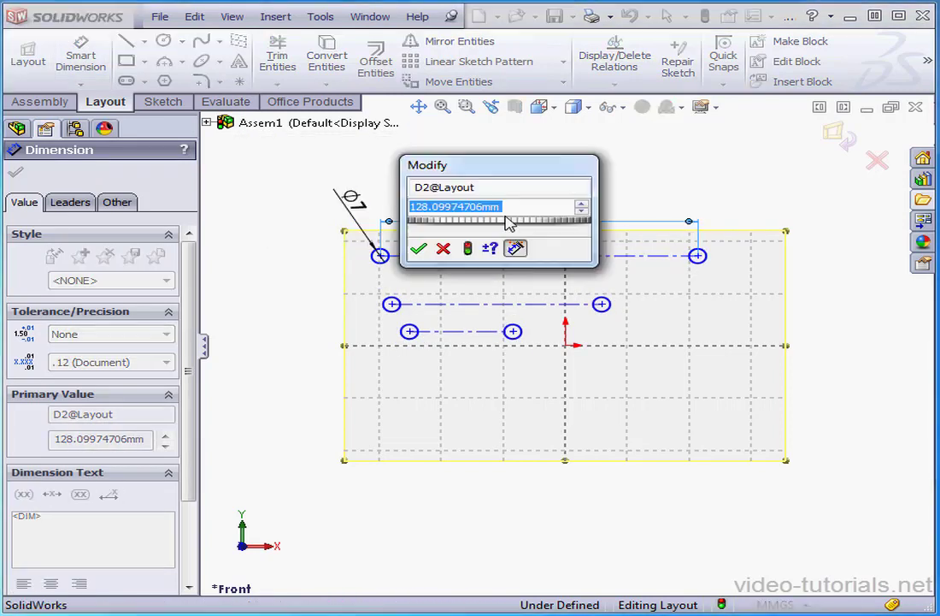
pyautogui.write('120')
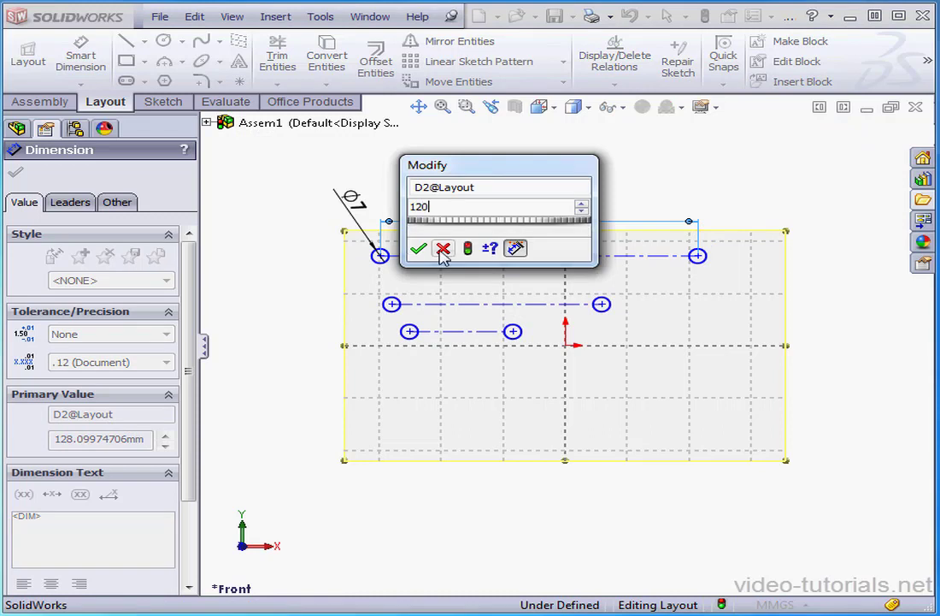
pyautogui.press('Return')
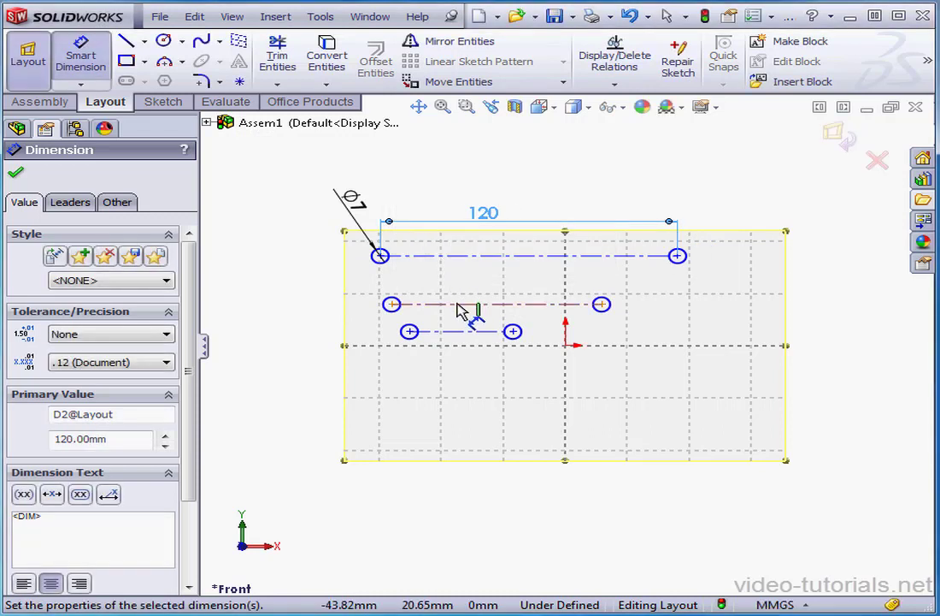
# Dimension the middle centerline's length as 50 mm and the shortest centerline's length as 30 mm
pyautogui.click(462, 310)
pyautogui.click(470, 295)
pyautogui.write('50')
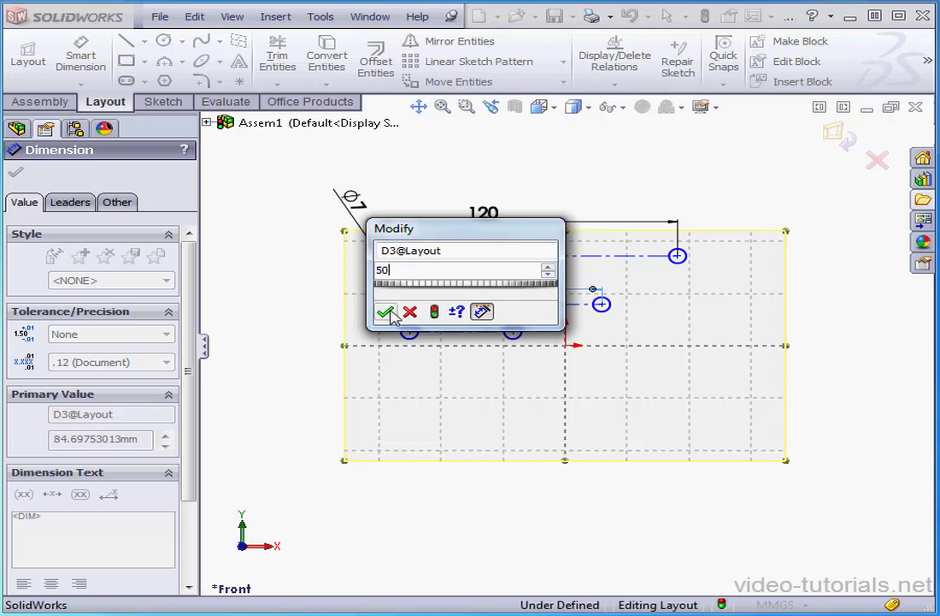
pyautogui.press('Return')
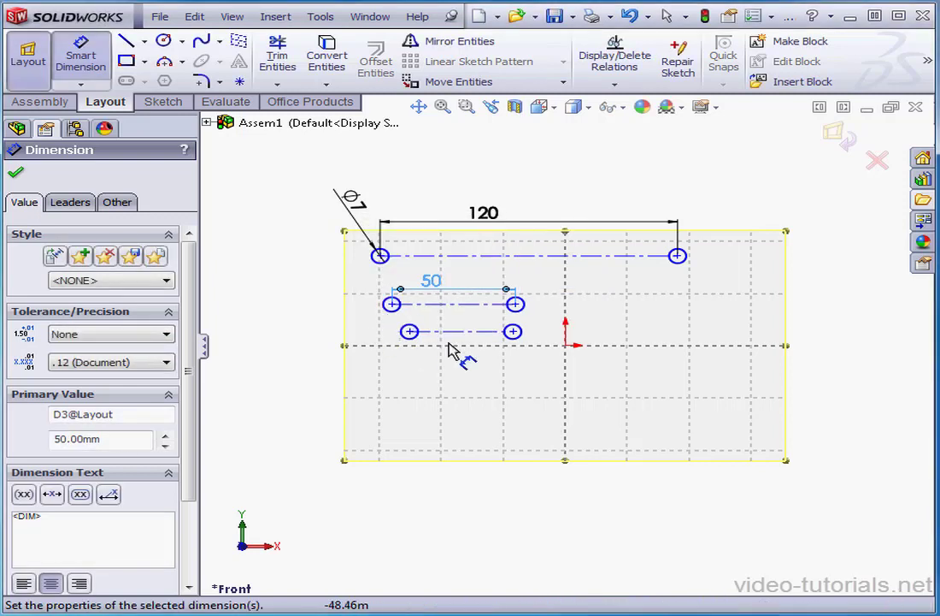
pyautogui.click(455, 332)
pyautogui.click(455, 342)
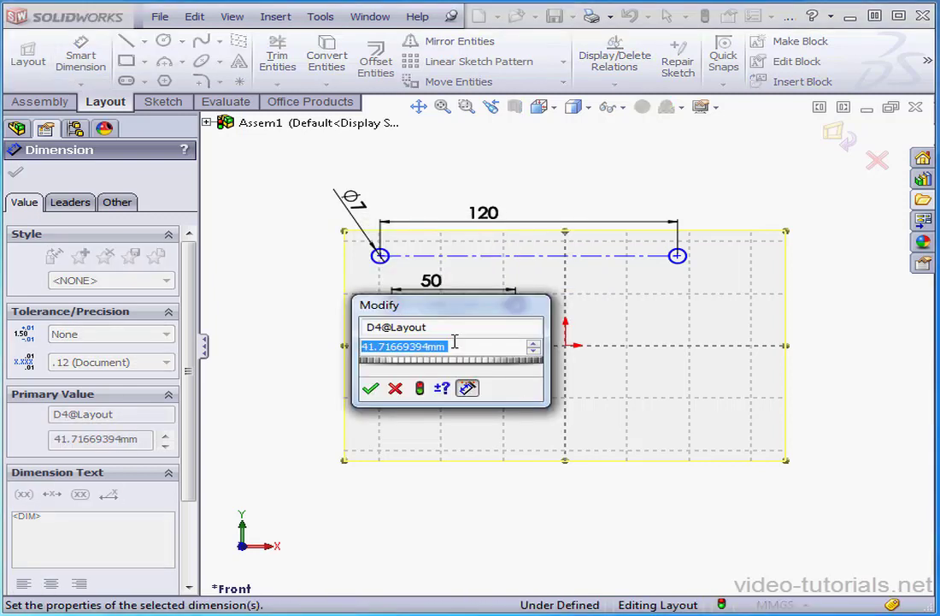
pyautogui.write('30')
pyautogui.click(370, 389)
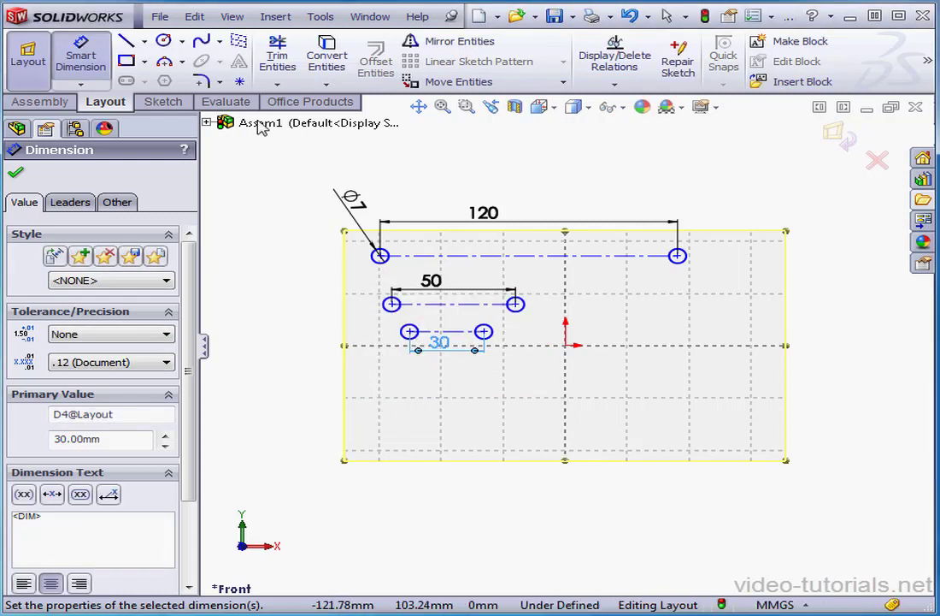
# Place three sketch points in a row above the longest link, at about X -70, -36 and -3 mm and Y 82 mm
pyautogui.click(239, 81)
pyautogui.click(392, 174)
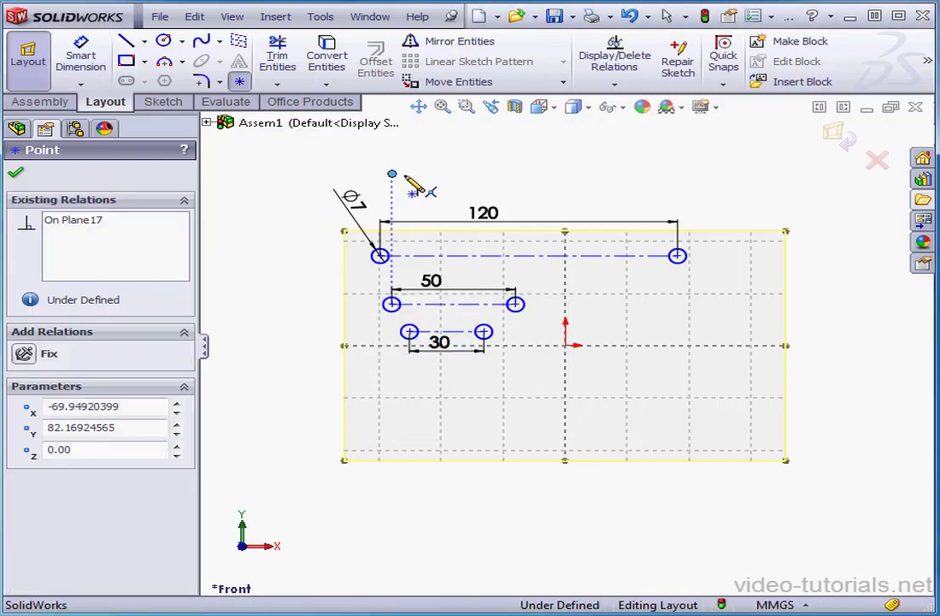
pyautogui.click(477, 174)
pyautogui.click(559, 173)
pyautogui.rightClick(603, 171)
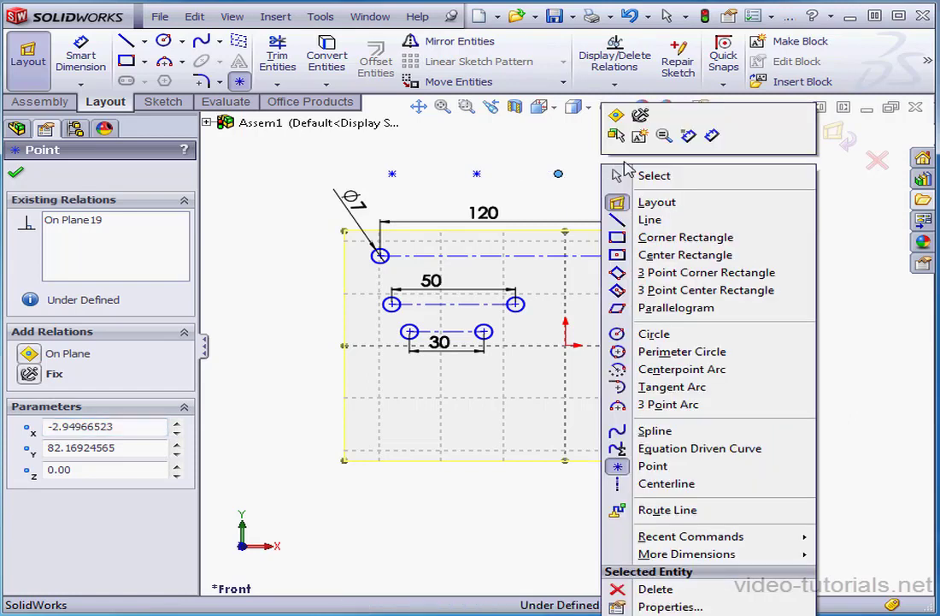
pyautogui.click(655, 174)
# Apply Midpoint relations between the right-hand point and the 120 mm centerline, and between the middle point and the 50 mm centerline
pyautogui.click(558, 175)
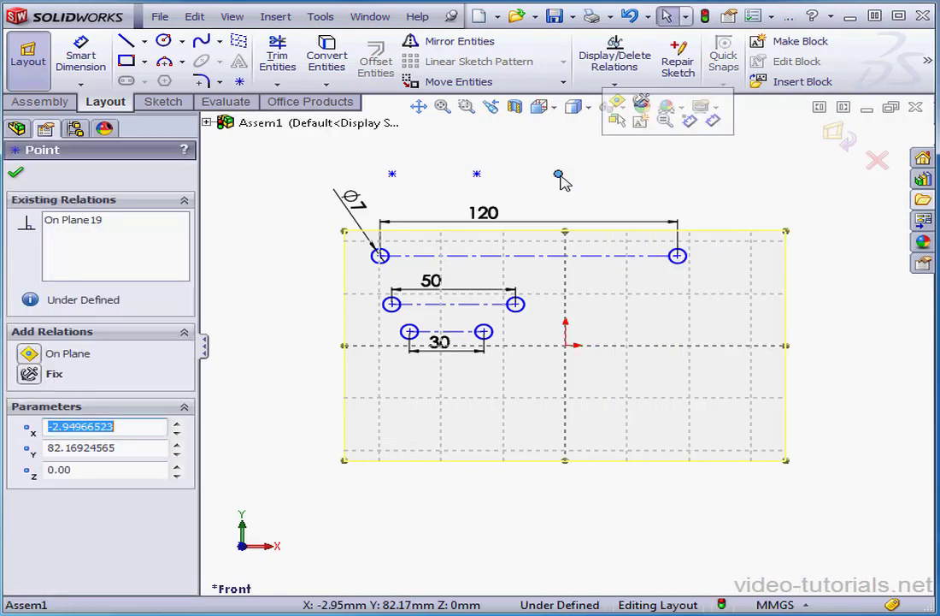
pyautogui.keyDown('ctrl'); pyautogui.click(619, 256); pyautogui.keyUp('ctrl')
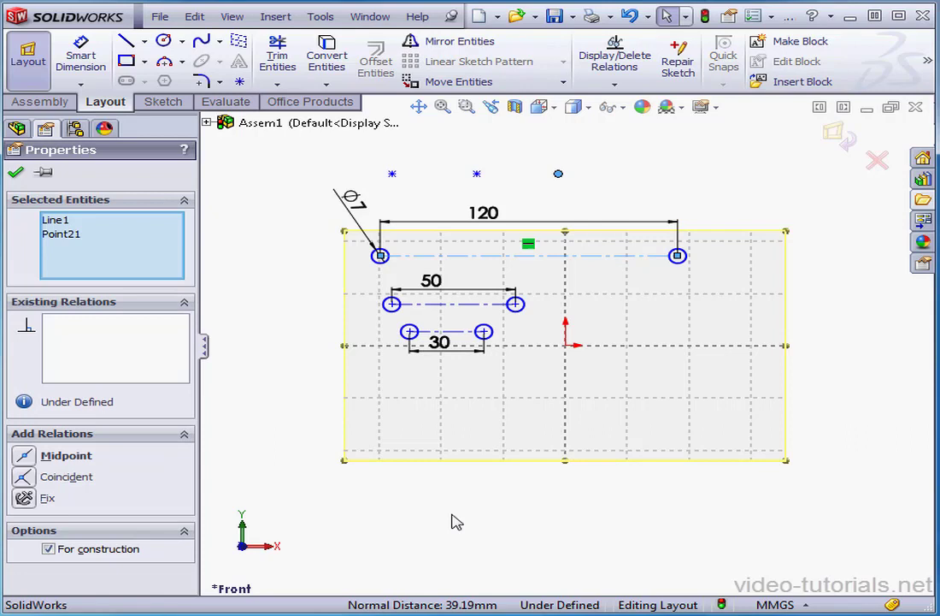
pyautogui.click(34, 458)
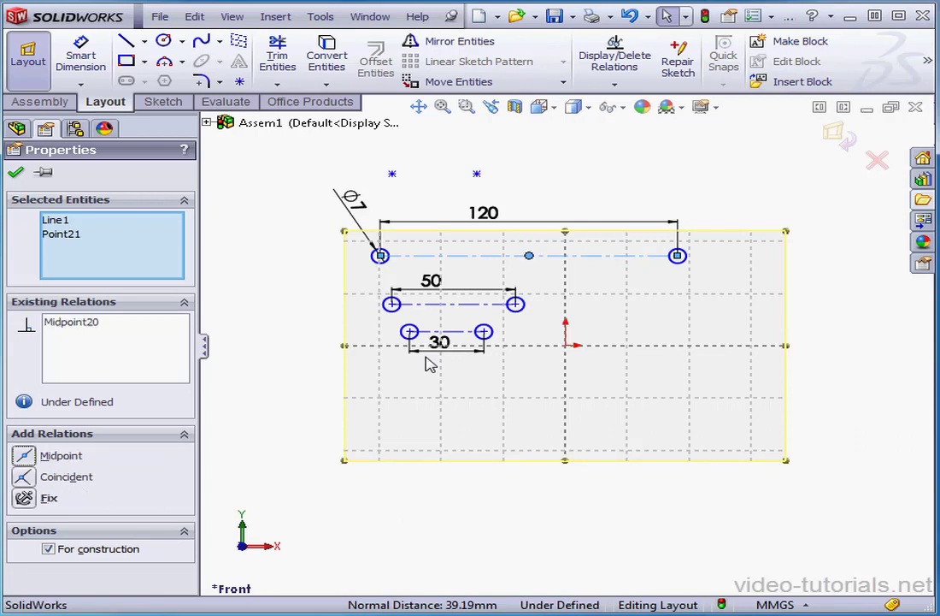
pyautogui.click(477, 174)
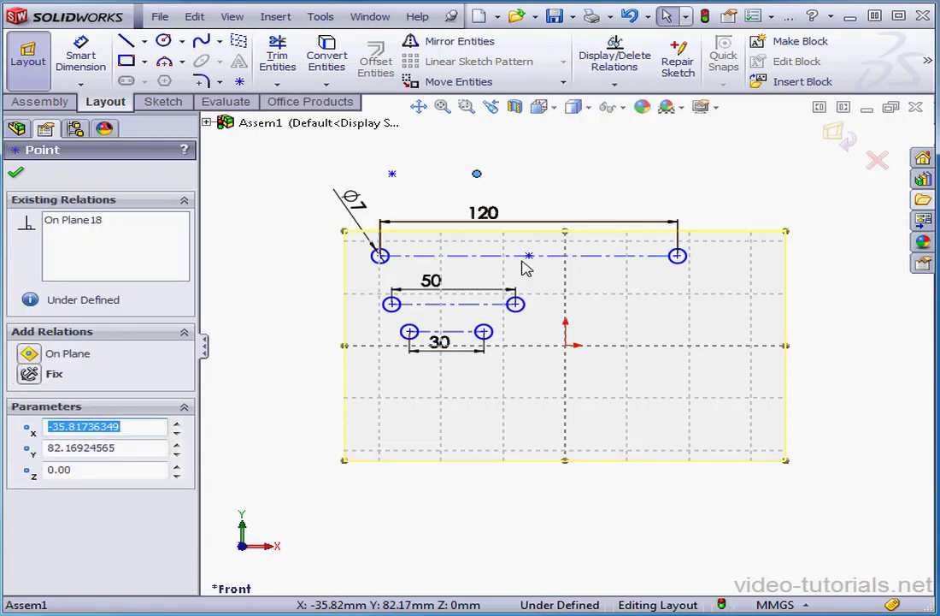
pyautogui.keyDown('ctrl'); pyautogui.click(487, 307); pyautogui.keyUp('ctrl')
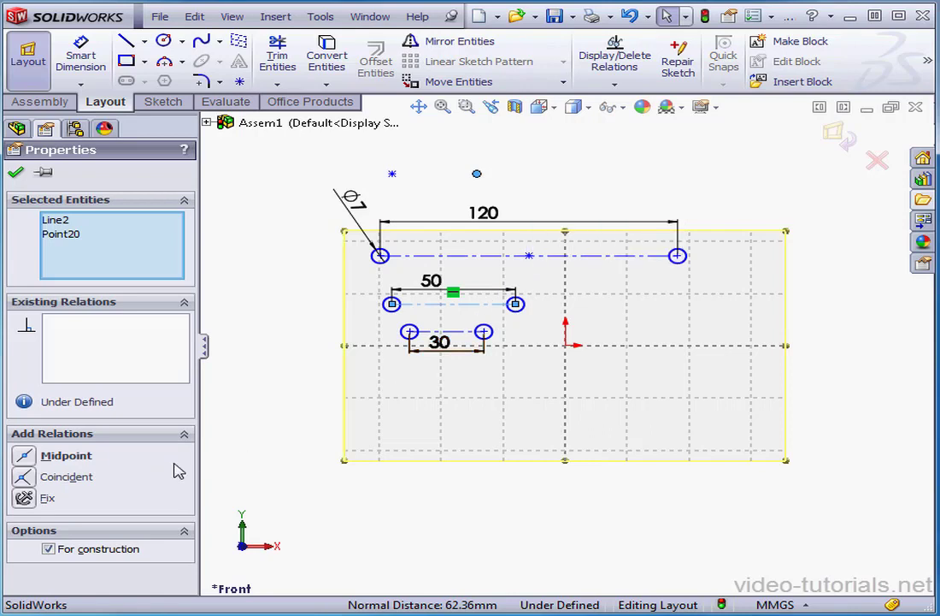
pyautogui.click(25, 458)
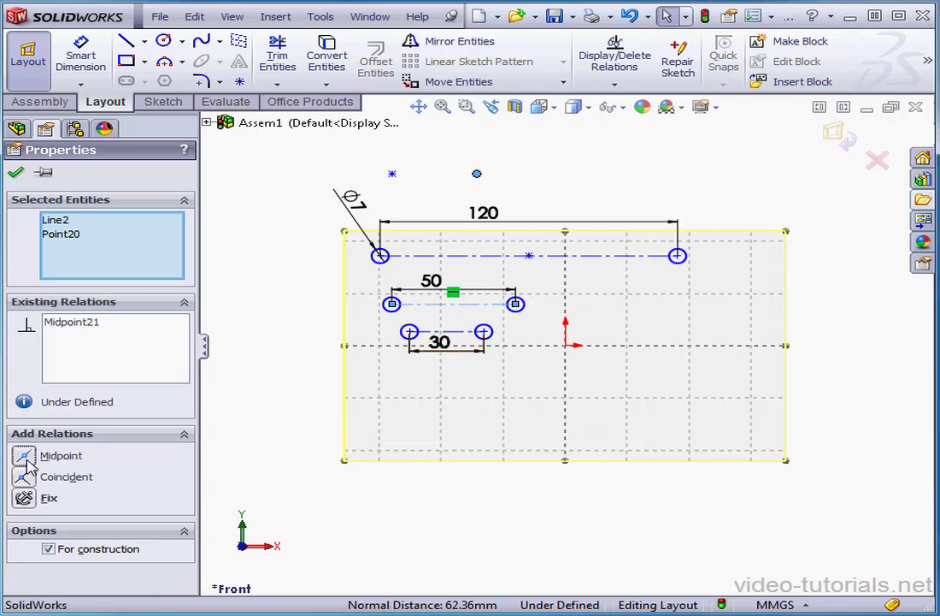
# Apply a Midpoint relation between the remaining loose point and the 30 mm centerline
pyautogui.click(392, 175)
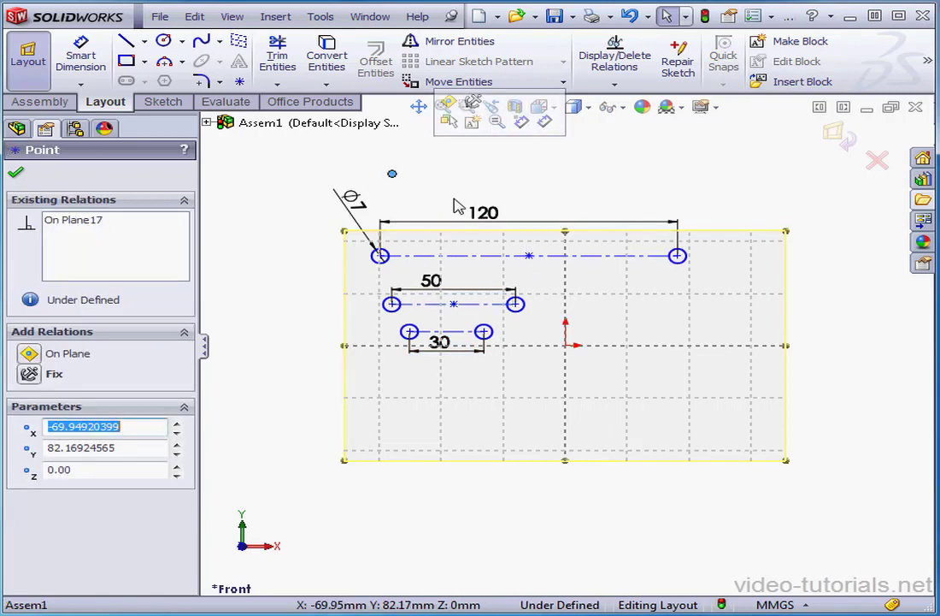
pyautogui.keyDown('ctrl'); pyautogui.click(468, 334); pyautogui.keyUp('ctrl')
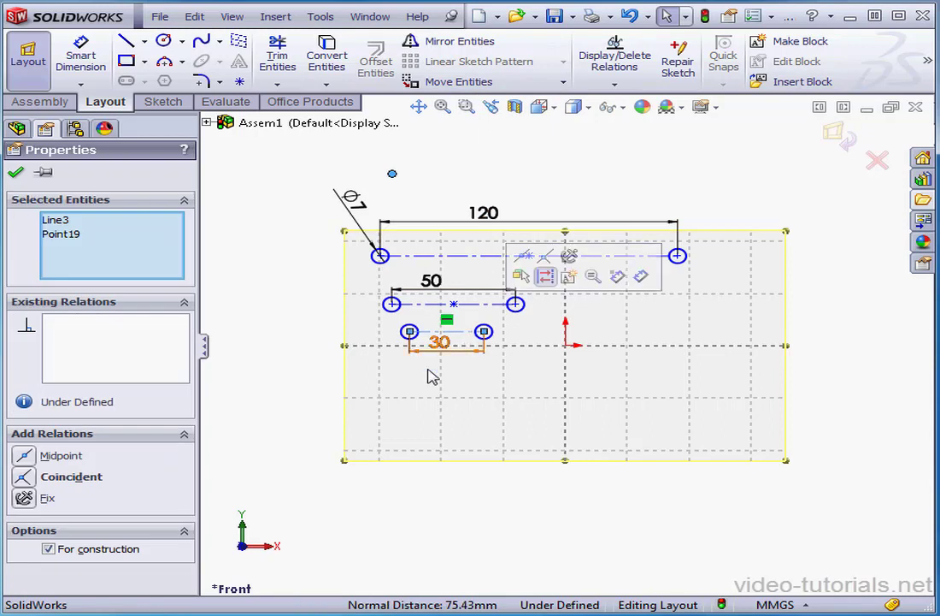
pyautogui.click(26, 456)
pyautogui.click(15, 172)
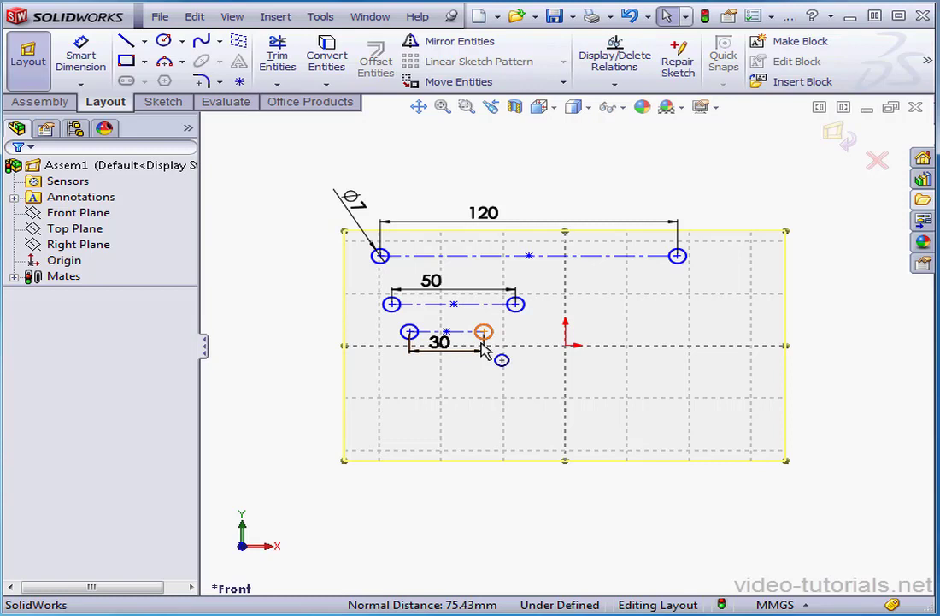
# Move the 30 mm and 50 mm links lower, and draw a corner rectangle about 108 by 8 mm above the 120 mm link
pyautogui.moveTo(475, 332); pyautogui.dragTo(465, 384)
pyautogui.moveTo(492, 312); pyautogui.dragTo(489, 335)
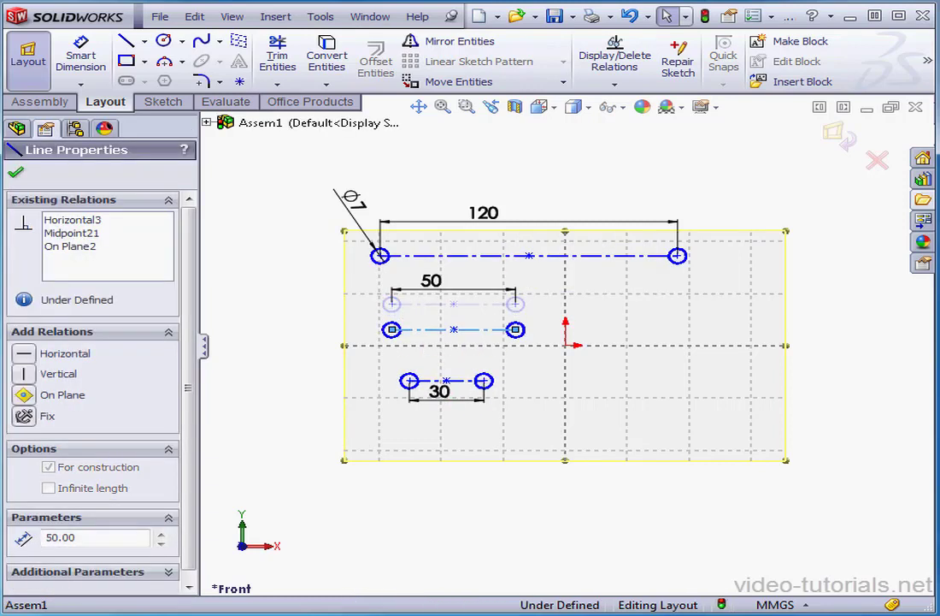
pyautogui.click(126, 62)
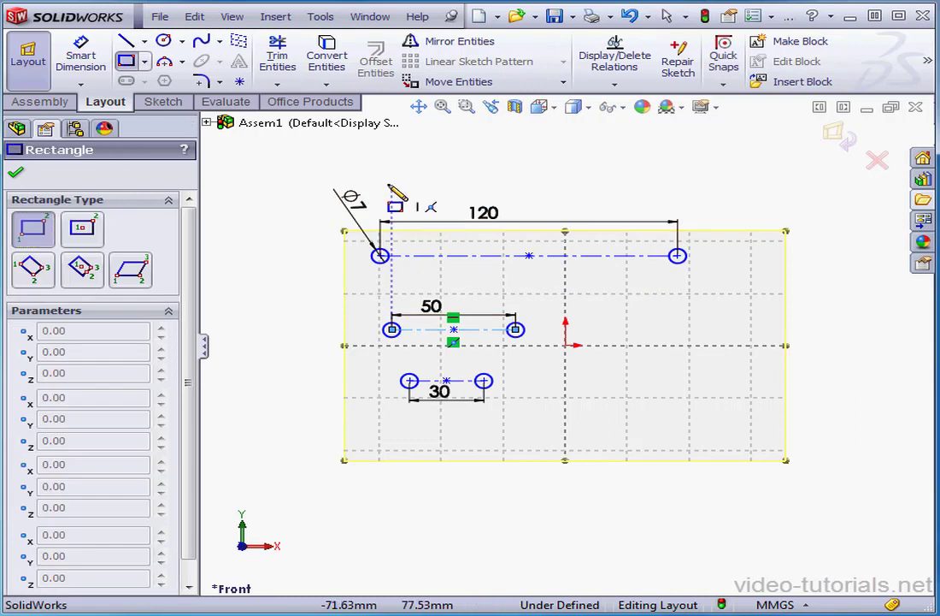
pyautogui.click(381, 175)
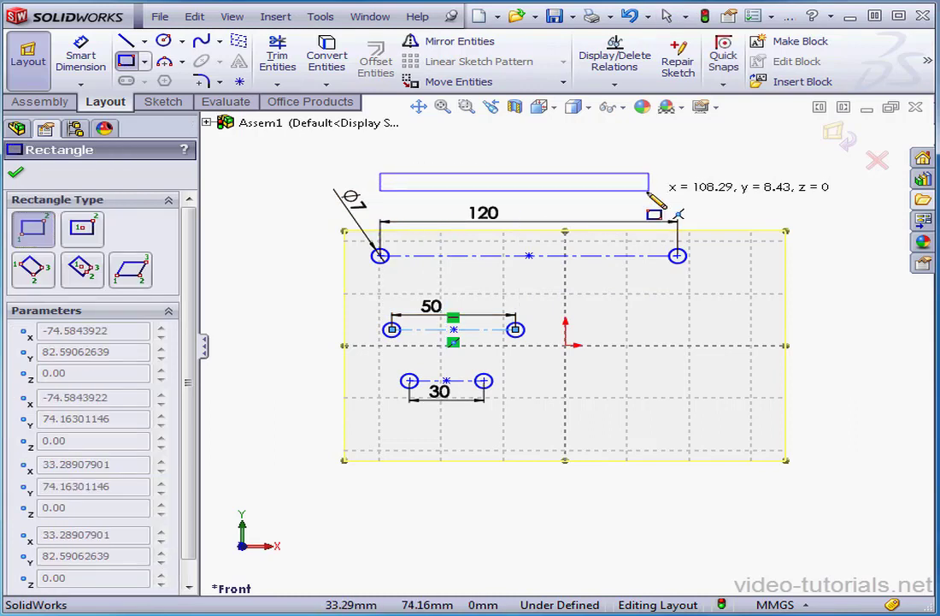
pyautogui.click(648, 190)
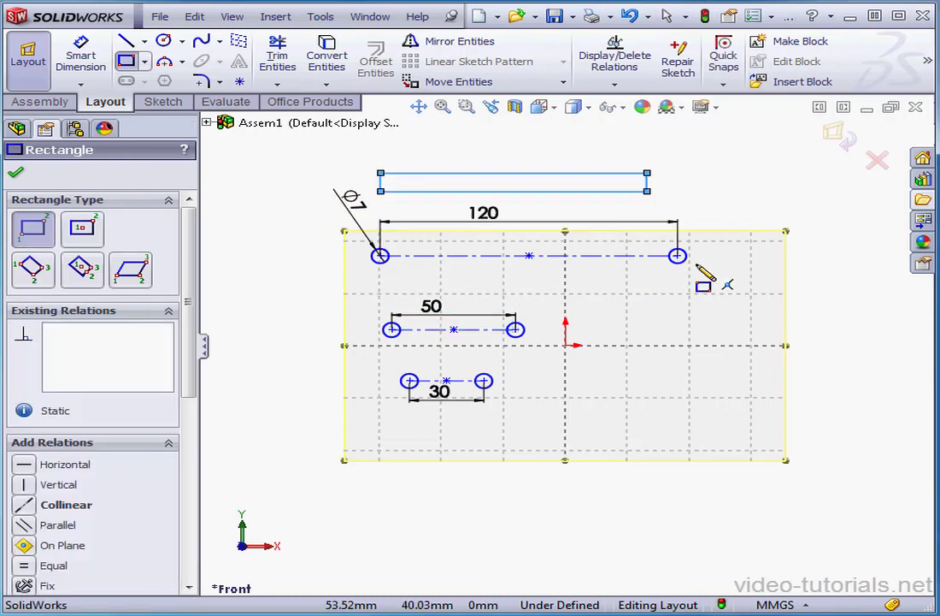
# Draw two more corner rectangles, one between the 120 mm and 50 mm links and a shorter one below the 30 mm link
pyautogui.click(410, 275)
pyautogui.click(604, 301)
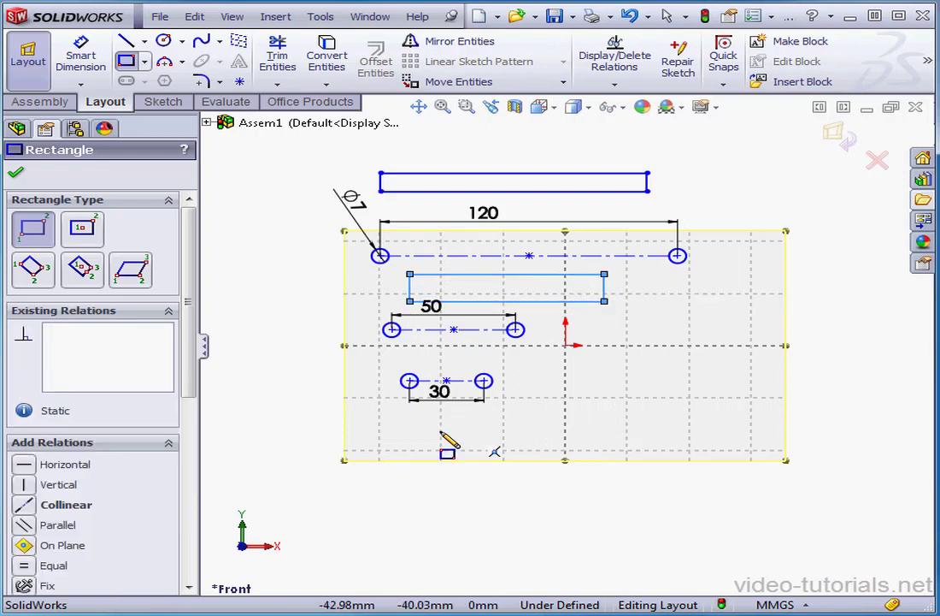
pyautogui.click(416, 423)
pyautogui.click(549, 449)
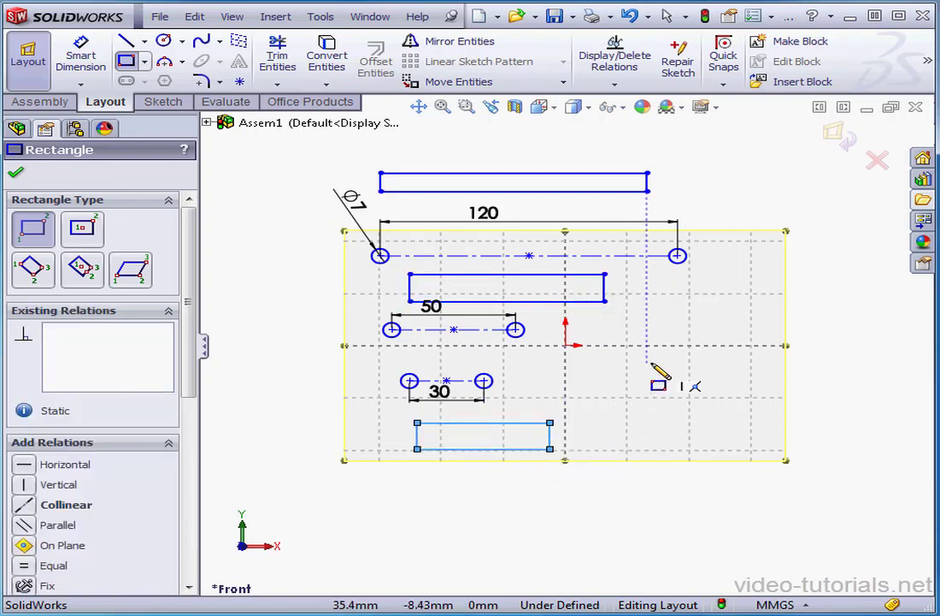
# Draw a diagonal centerline across the uppermost rectangle, from its lower-left corner to its upper-right corner
pyautogui.click(143, 41)
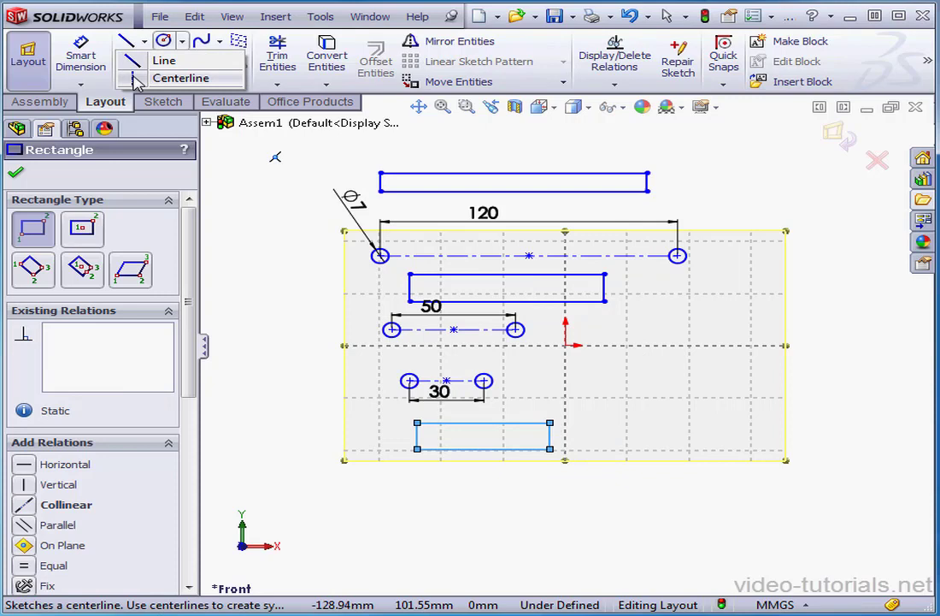
pyautogui.click(171, 78)
pyautogui.click(381, 192)
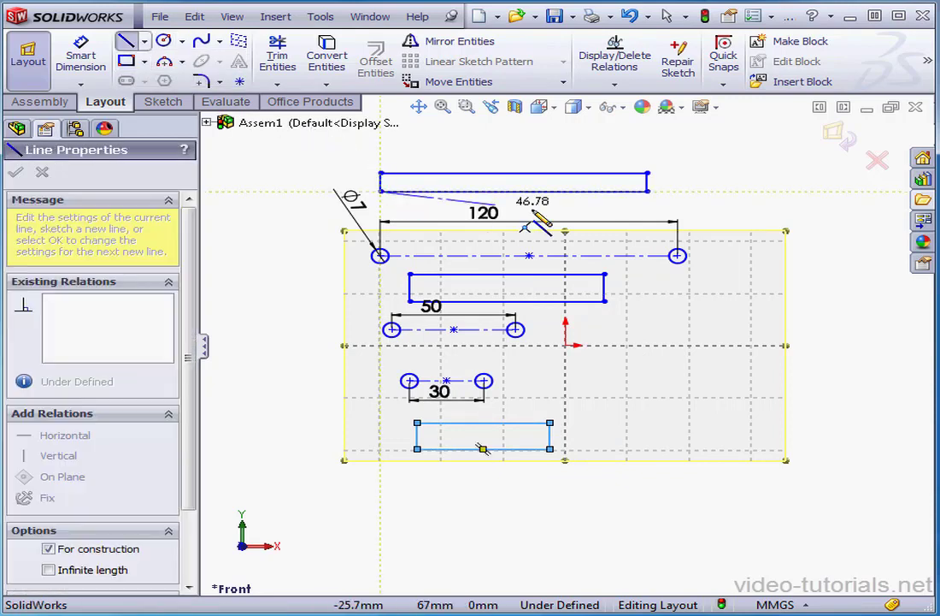
pyautogui.click(648, 173)
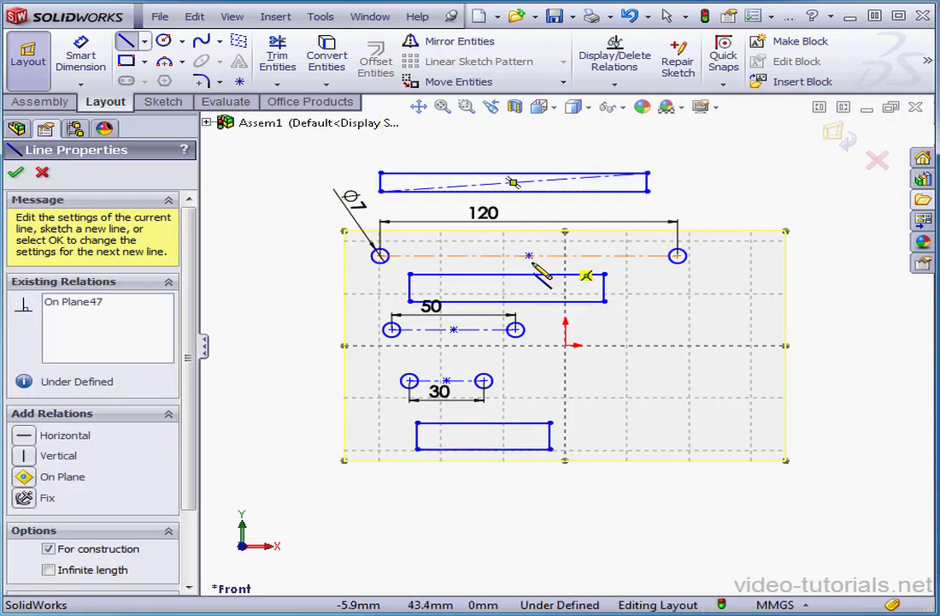
# Draw diagonal centerlines across the middle and lowest rectangles, each from the lower-left corner to the upper-right corner
pyautogui.click(410, 300)
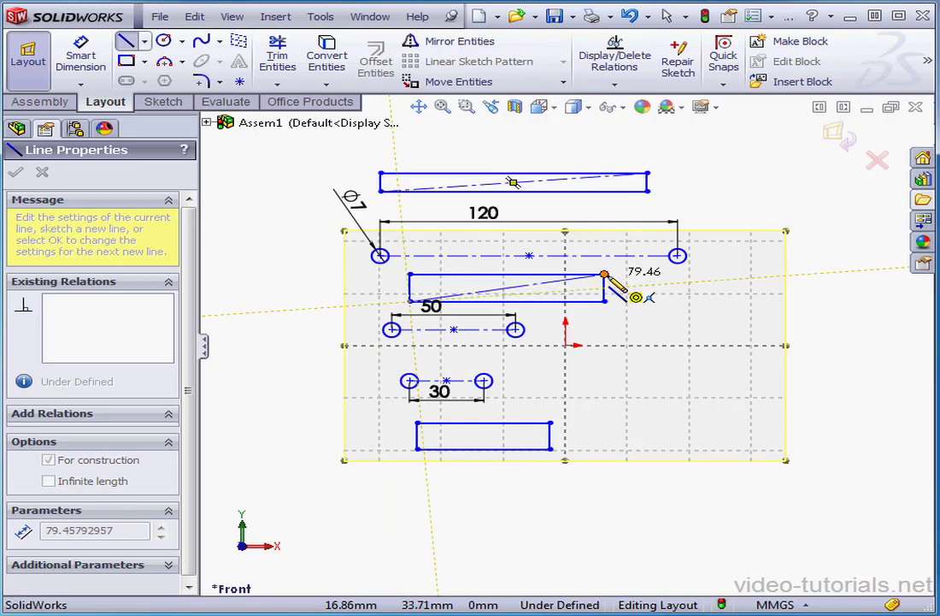
pyautogui.click(604, 274)
pyautogui.click(416, 449)
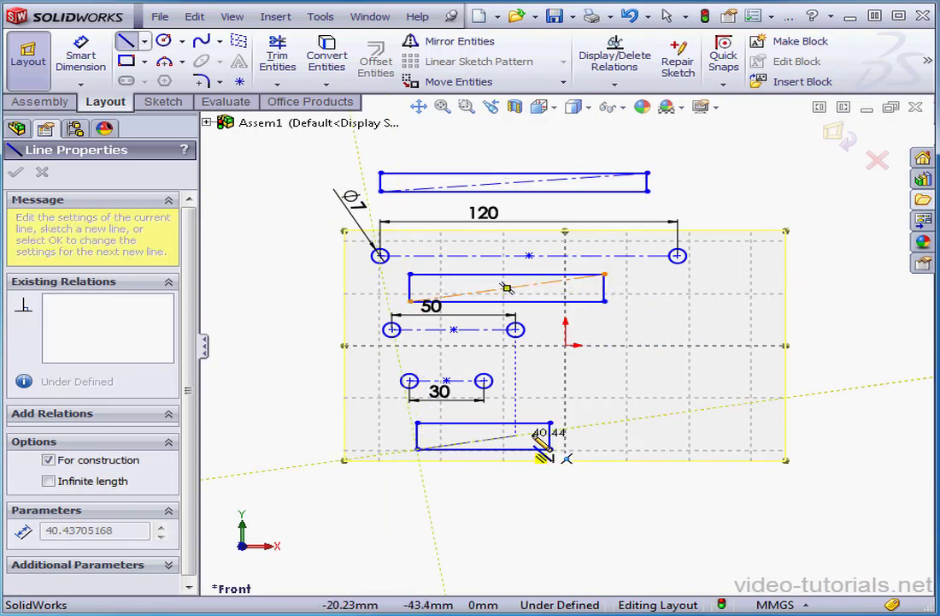
pyautogui.click(549, 423)
pyautogui.rightClick(306, 274)
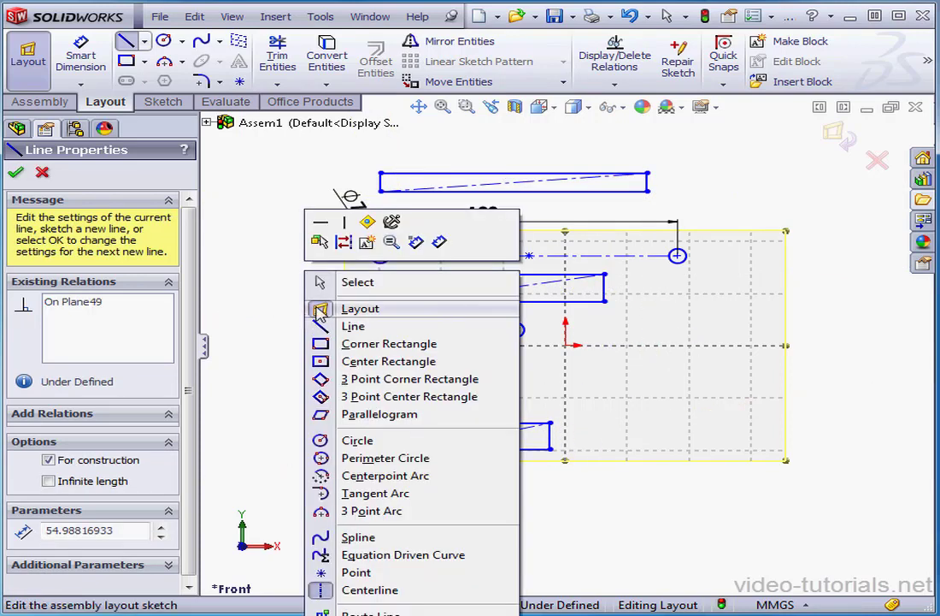
pyautogui.click(327, 283)
# Apply an Equal relation to the left vertical edges of the three rectangles
pyautogui.click(382, 185)
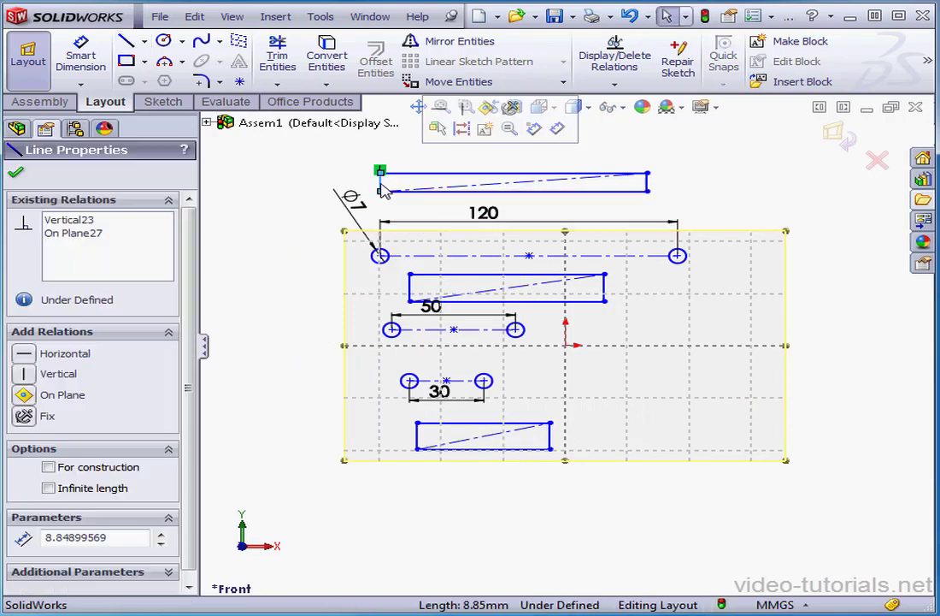
pyautogui.keyDown('ctrl'); pyautogui.click(410, 291); pyautogui.keyUp('ctrl')
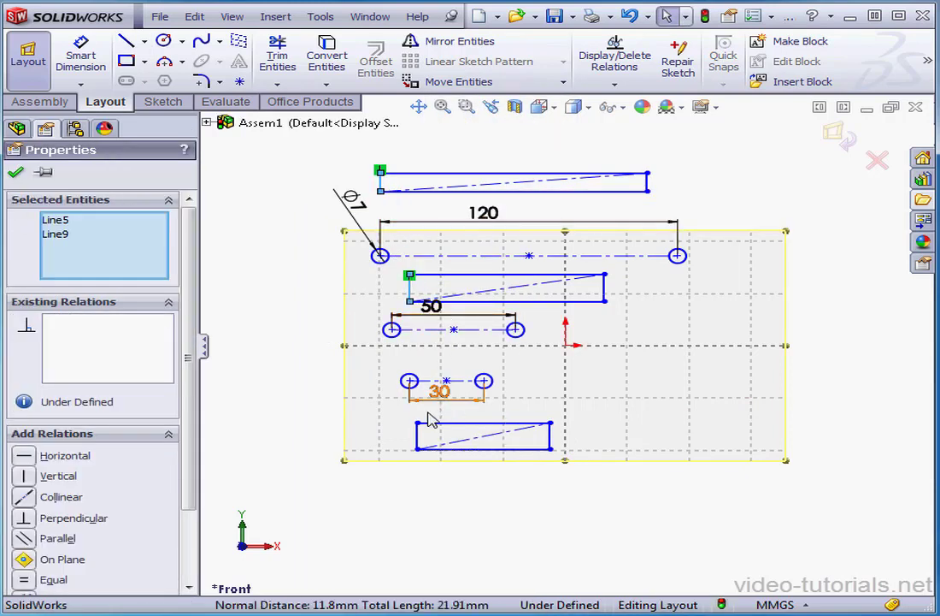
pyautogui.keyDown('ctrl'); pyautogui.click(417, 438); pyautogui.keyUp('ctrl')
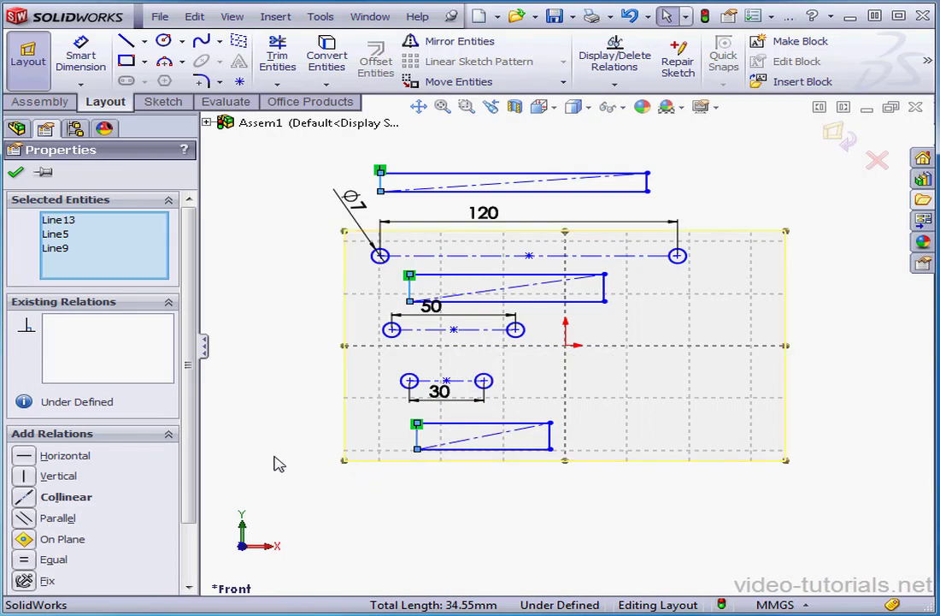
pyautogui.click(25, 561)
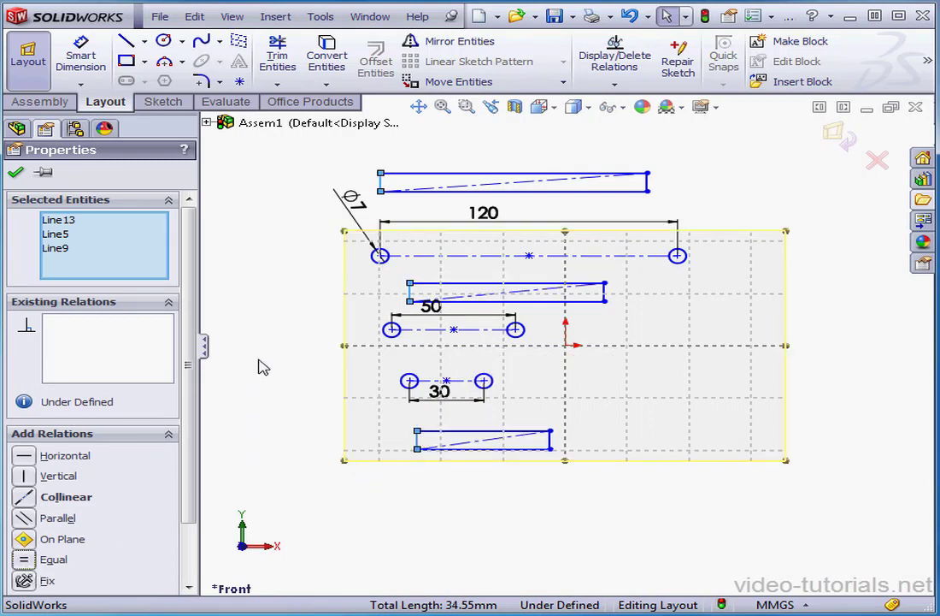
# Dimension the left vertical edge of the uppermost rectangle to 10 mm
pyautogui.click(82, 56)
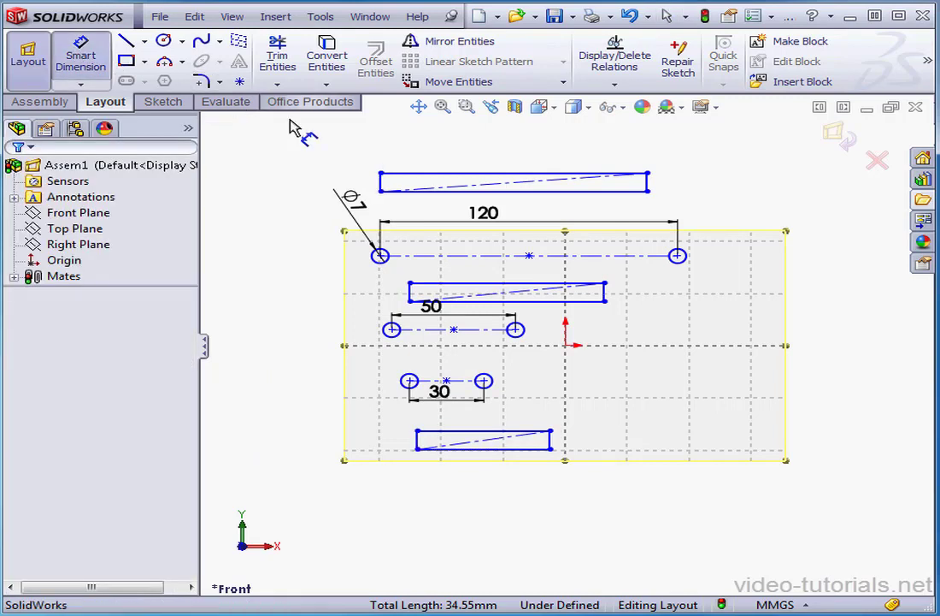
pyautogui.click(381, 183)
pyautogui.click(359, 183)
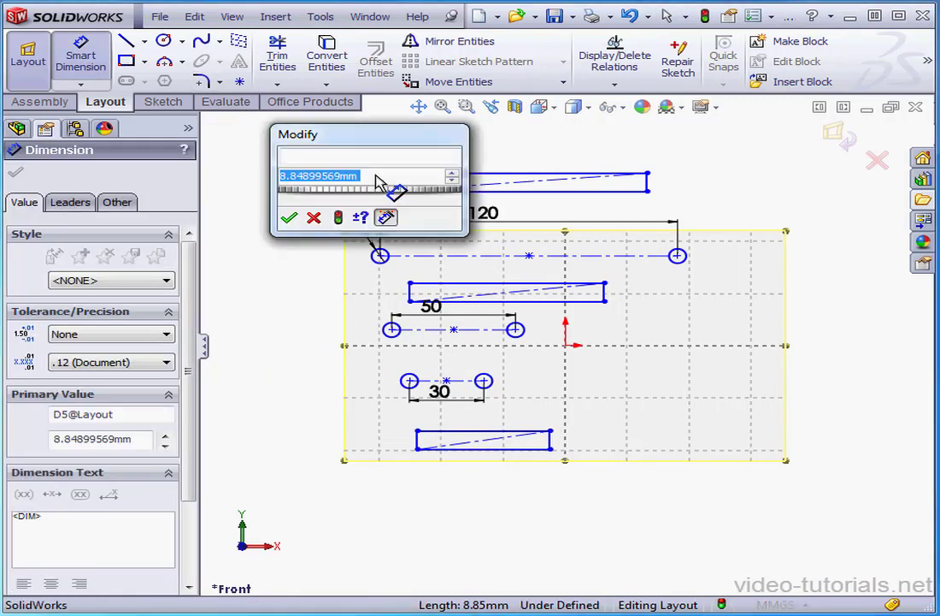
pyautogui.write('10')
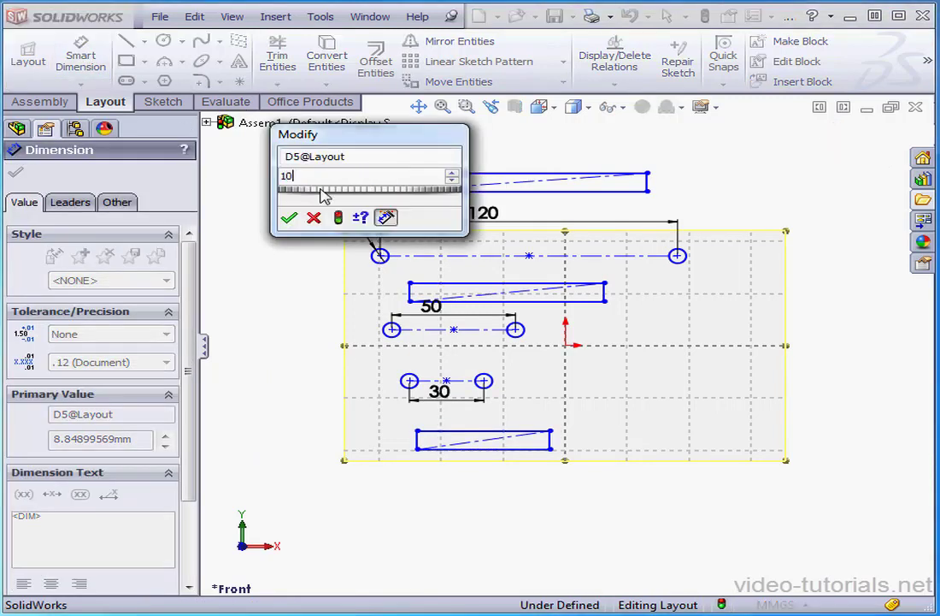
pyautogui.click(291, 218)
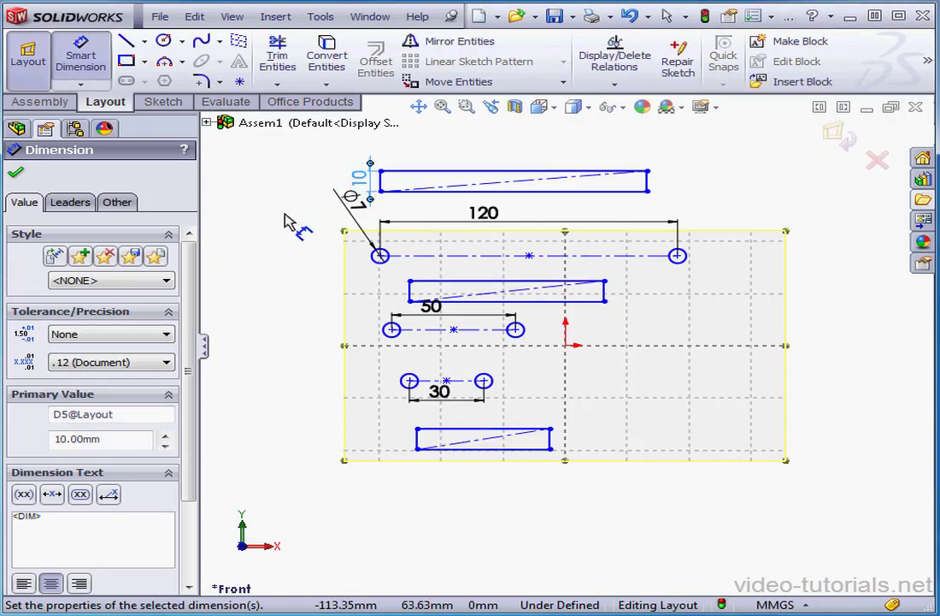
pyautogui.click(84, 58)
# Apply Midpoint relations pairing the 120 mm link's center point with the uppermost rectangle's diagonal, and the 50 mm link's point with the middle rectangle's diagonal
pyautogui.click(529, 256)
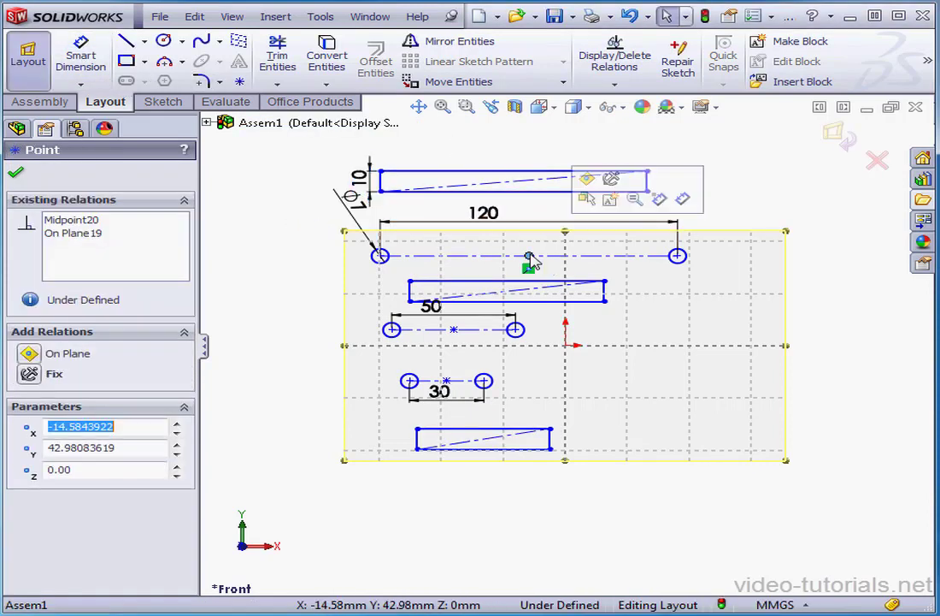
pyautogui.keyDown('ctrl'); pyautogui.click(527, 181); pyautogui.keyUp('ctrl')
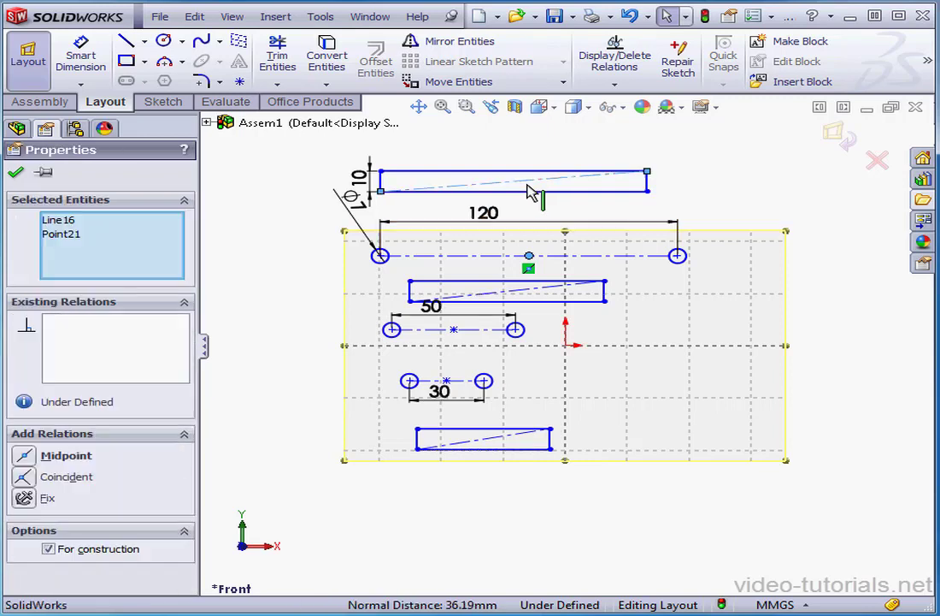
pyautogui.click(46, 457)
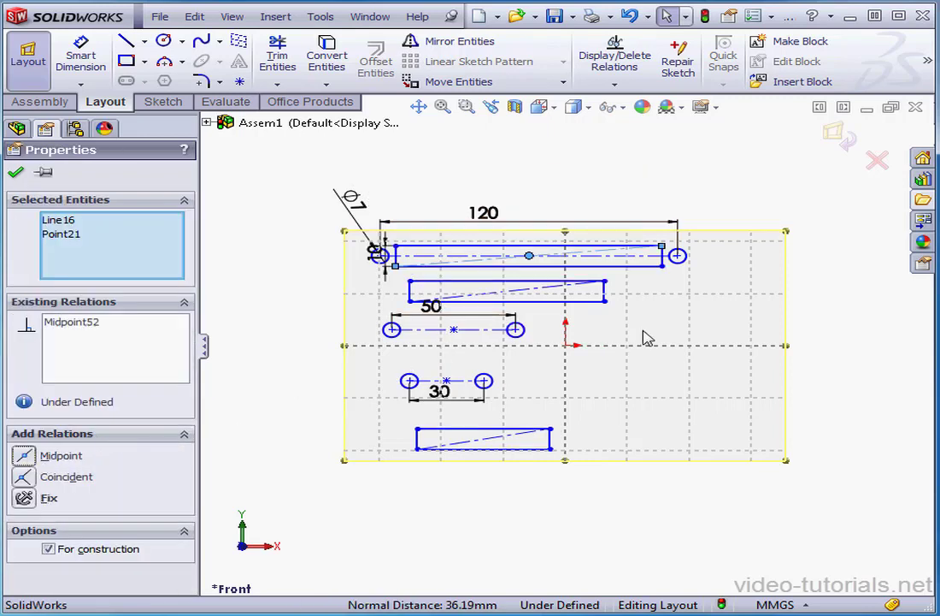
pyautogui.click(455, 331)
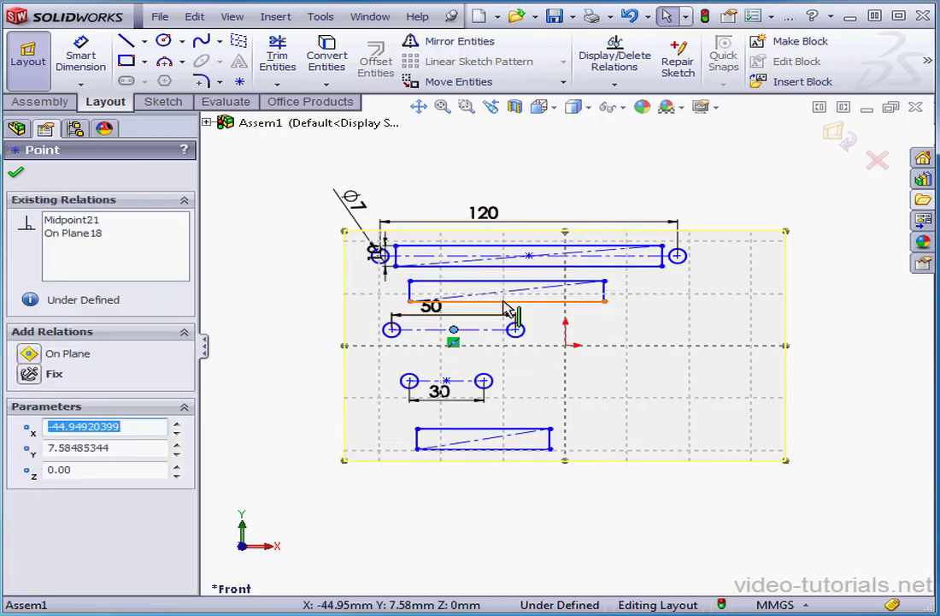
pyautogui.keyDown('ctrl'); pyautogui.click(504, 293); pyautogui.keyUp('ctrl')
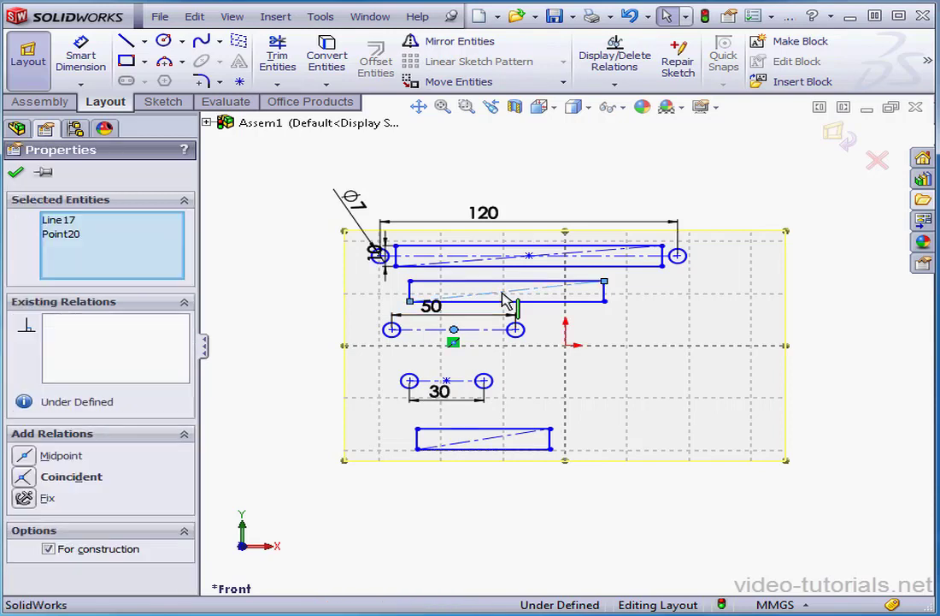
pyautogui.click(31, 457)
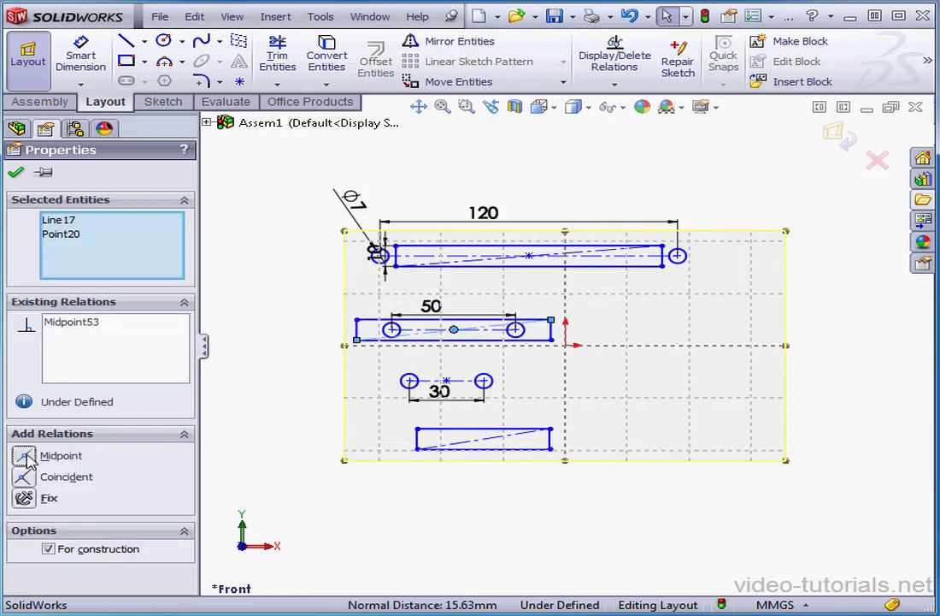
# Apply a Midpoint relation between the 30 mm link's center point and the lowest rectangle's diagonal centerline
pyautogui.click(451, 387)
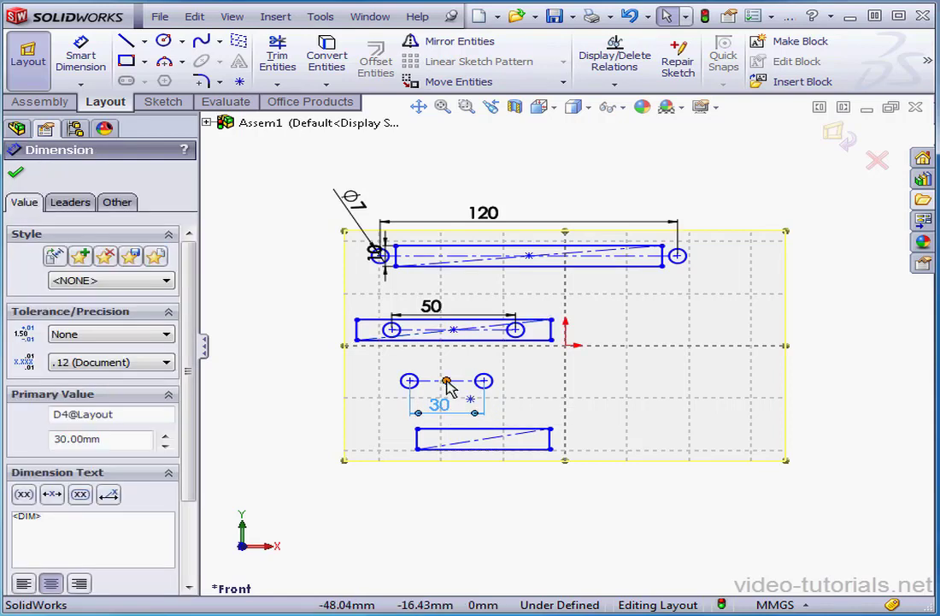
pyautogui.click(447, 381)
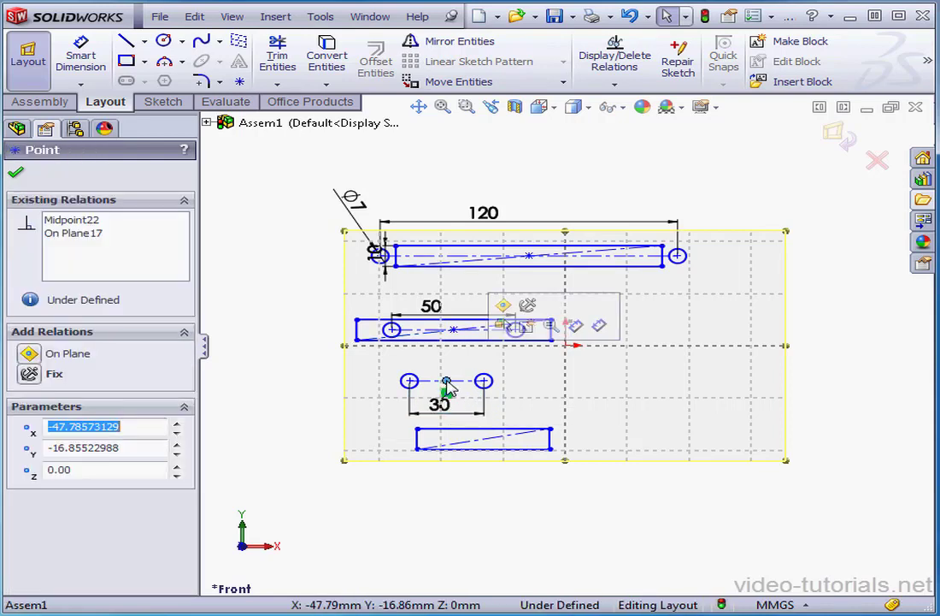
pyautogui.keyDown('ctrl'); pyautogui.click(494, 439); pyautogui.keyUp('ctrl')
pyautogui.click(36, 464)
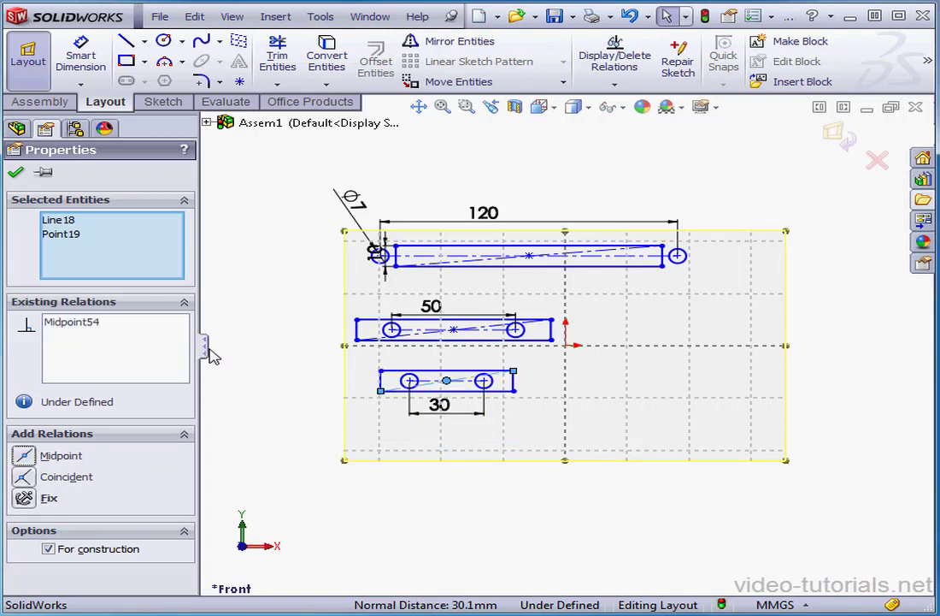
# Dimension the length of the rectangle around the 120 mm link to 130 mm
pyautogui.click(80, 60)
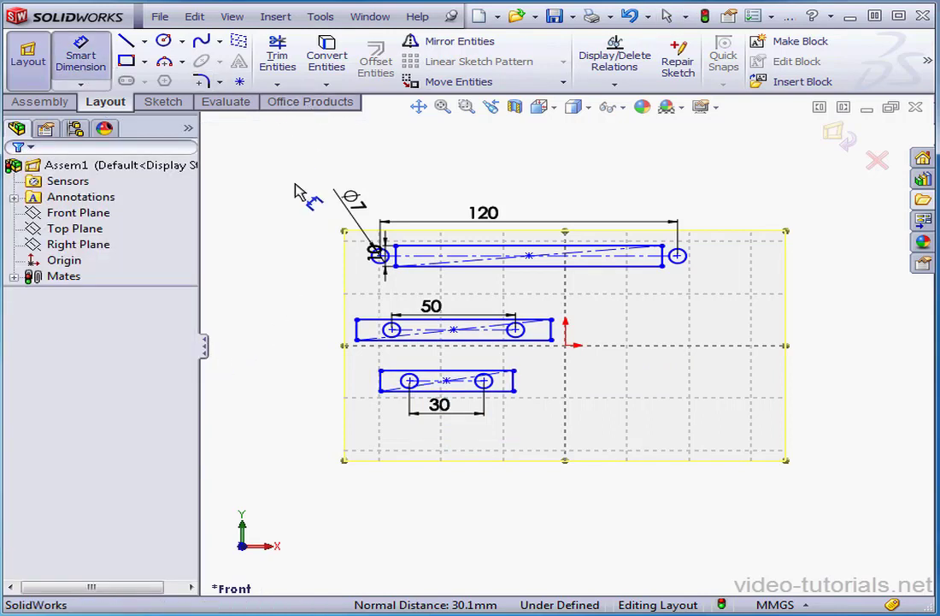
pyautogui.click(510, 254)
pyautogui.click(535, 211)
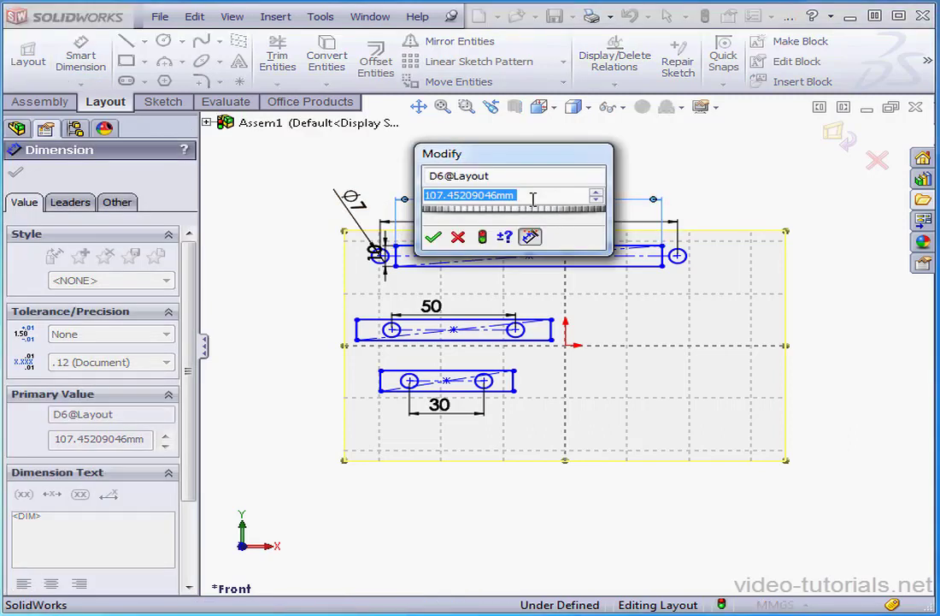
pyautogui.write('130')
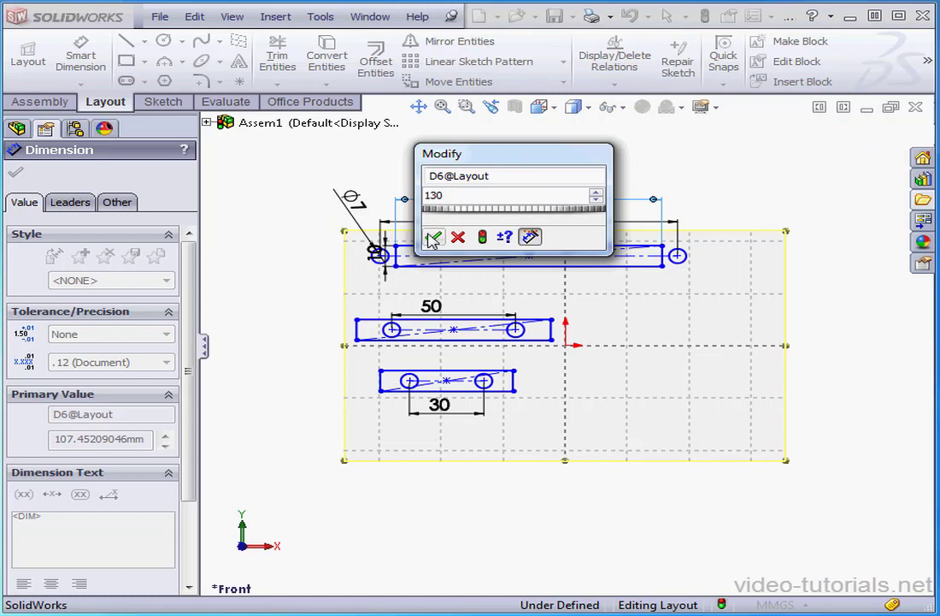
pyautogui.click(432, 237)
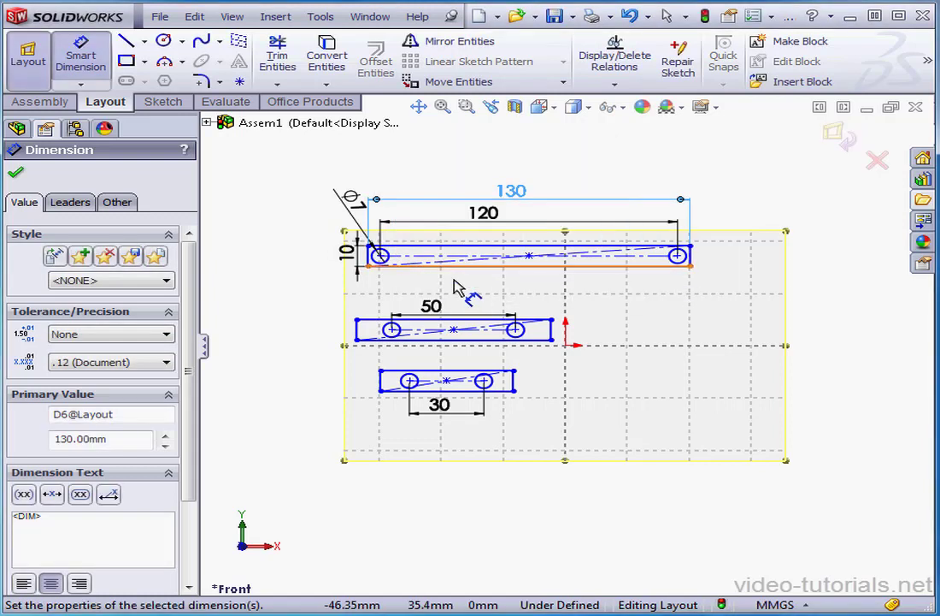
# Dimension the length of the rectangle around the 50 mm link to 60 mm
pyautogui.click(534, 320)
pyautogui.click(539, 306)
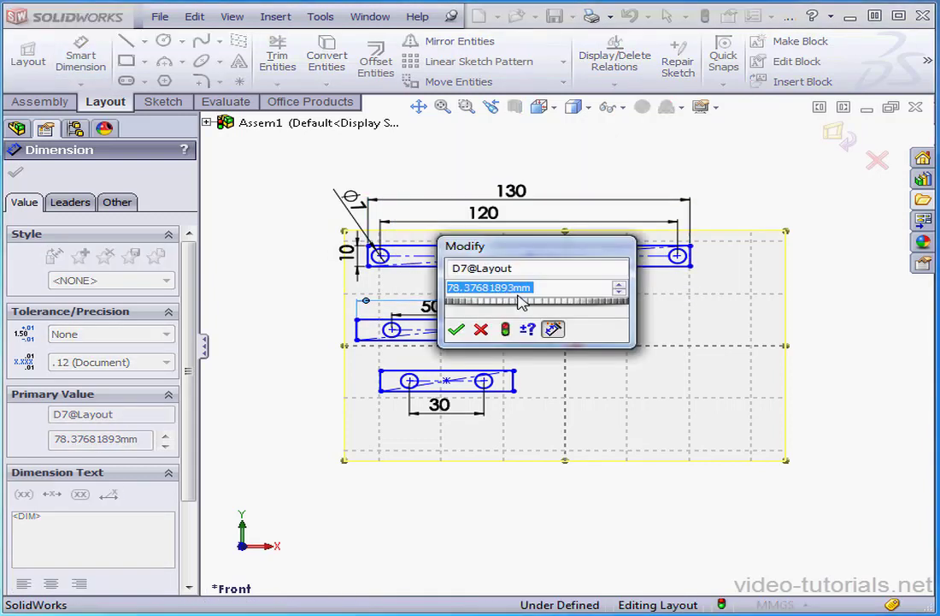
pyautogui.write('60')
pyautogui.click(457, 330)
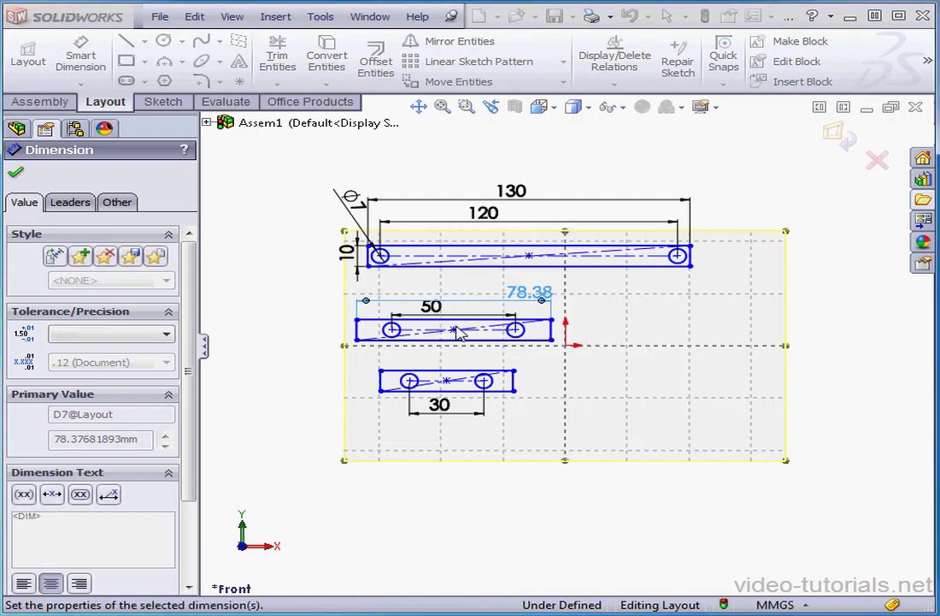
# Dimension the length of the rectangle around the 30 mm link to 40 mm
pyautogui.click(445, 371)
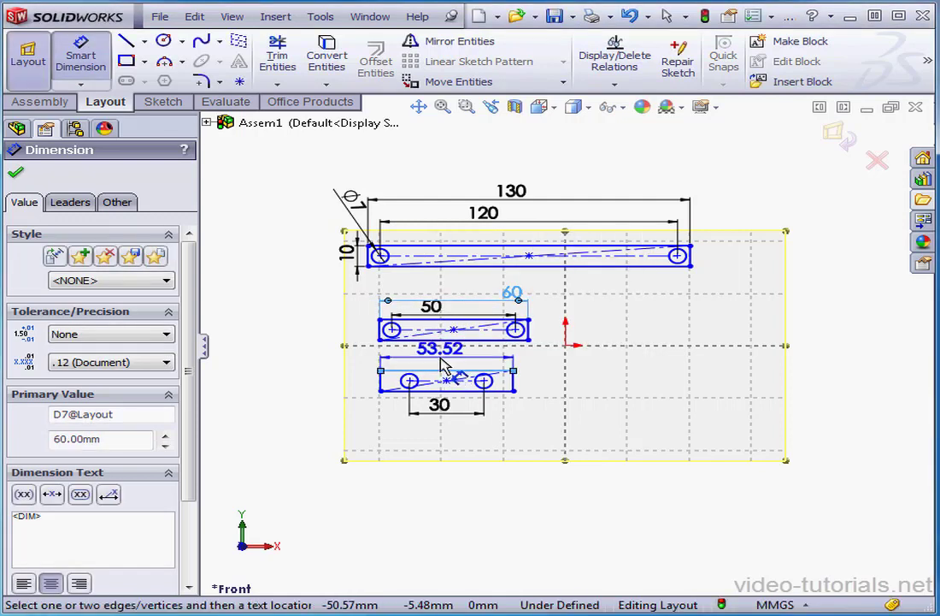
pyautogui.click(443, 366)
pyautogui.write('4')
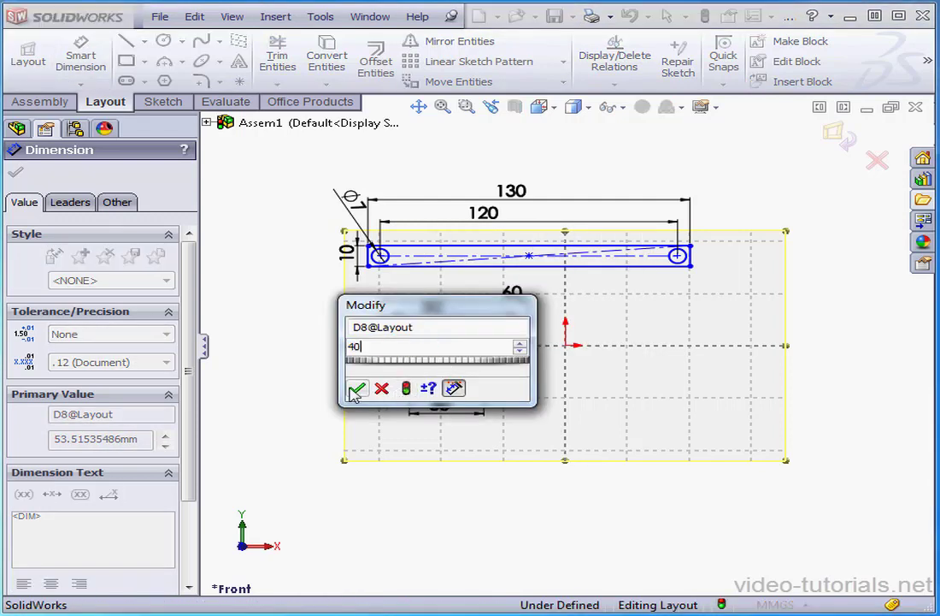
pyautogui.write('0')
pyautogui.click(357, 389)
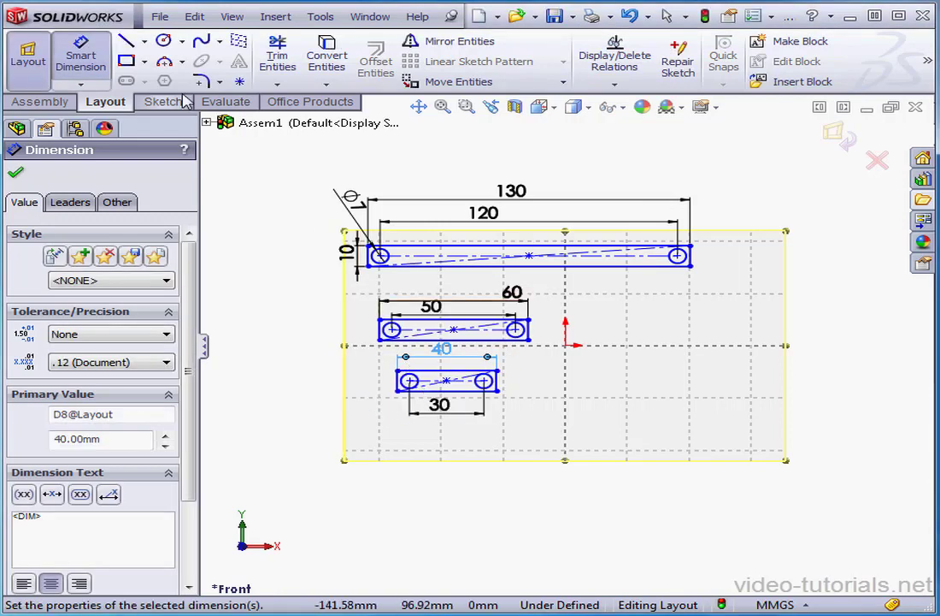
# Draw a horizontal centerline about 127 mm long below the three links
pyautogui.click(144, 40)
pyautogui.click(137, 79)
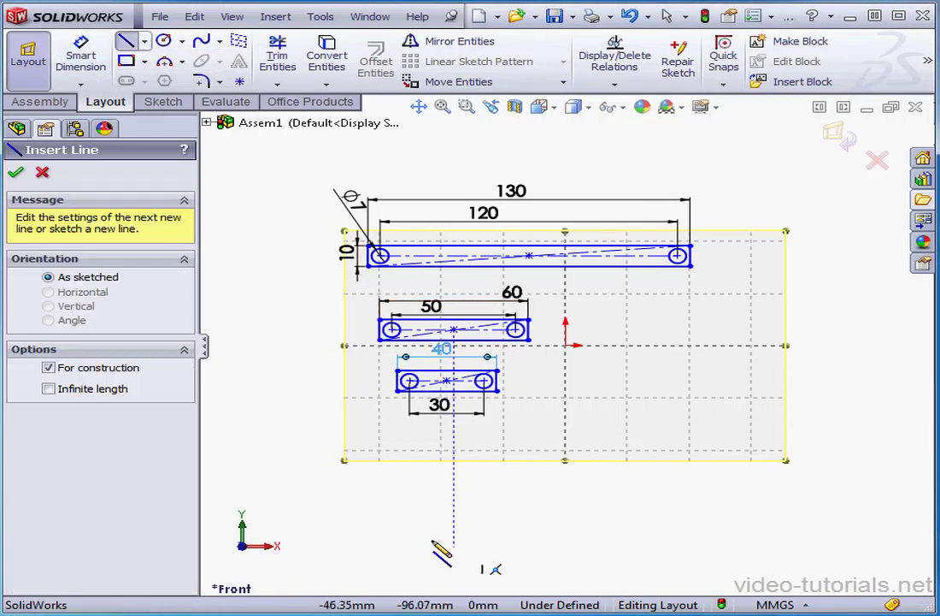
pyautogui.click(355, 519)
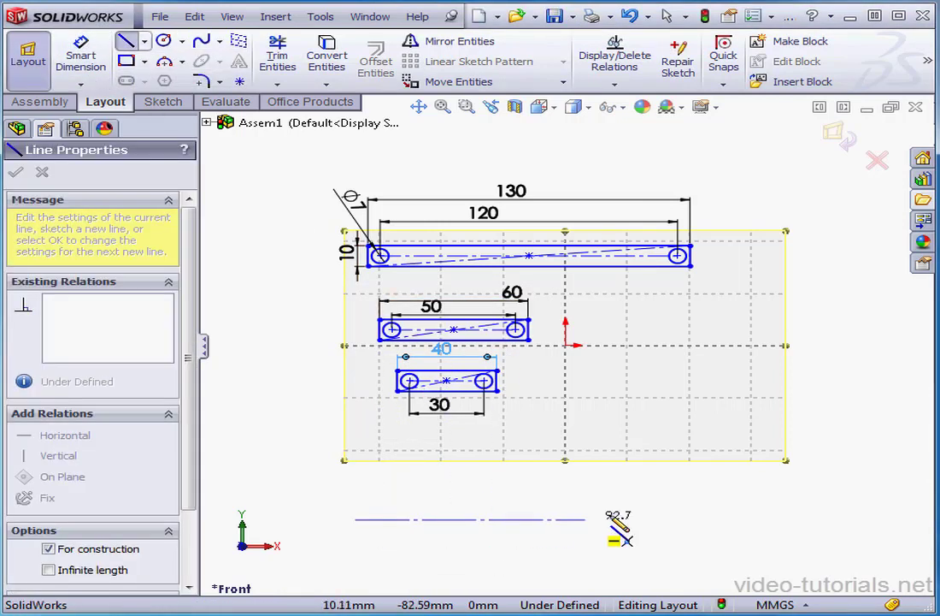
pyautogui.click(671, 519)
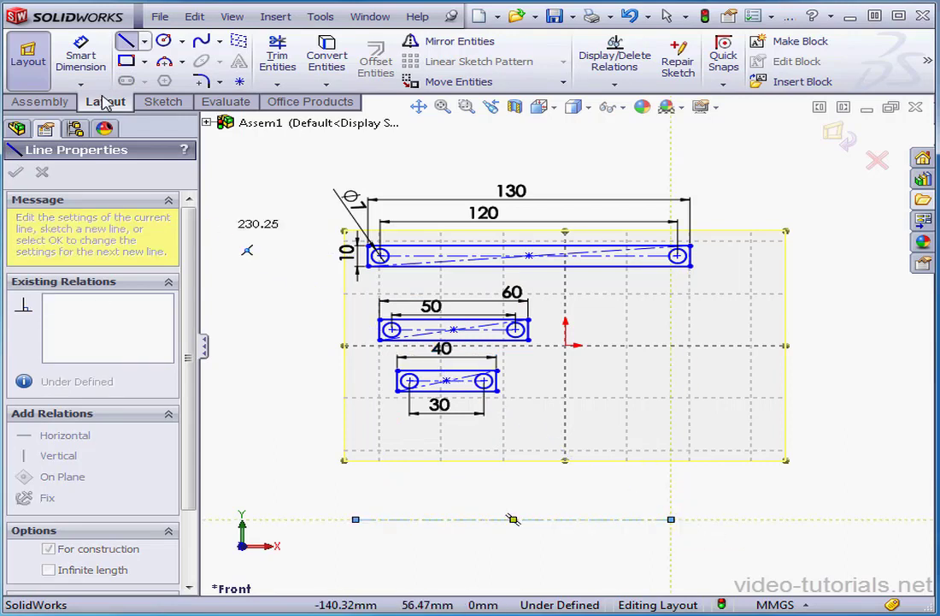
# Dimension the length of the horizontal centerline below the links to 135 mm
pyautogui.click(81, 54)
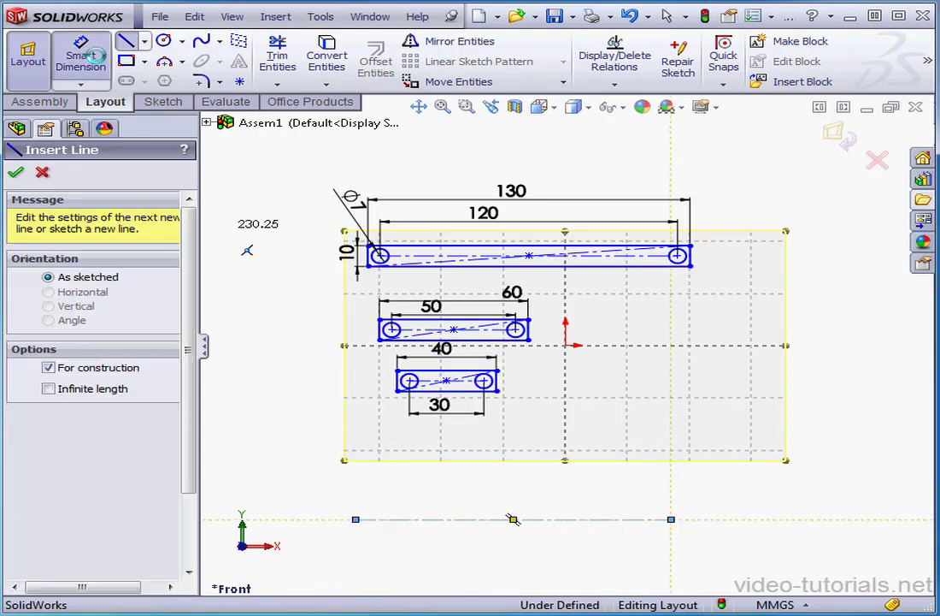
pyautogui.click(560, 521)
pyautogui.click(560, 508)
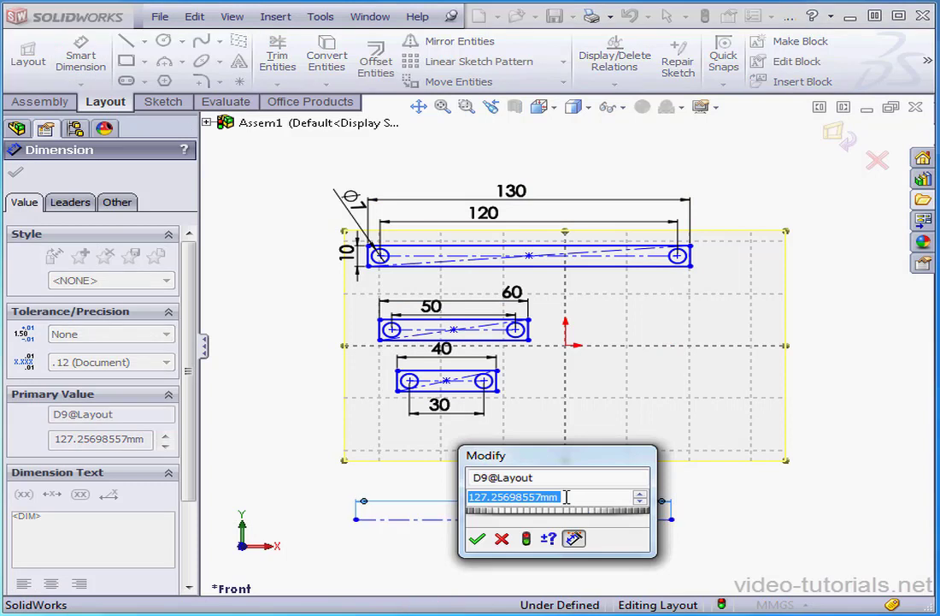
pyautogui.write('135')
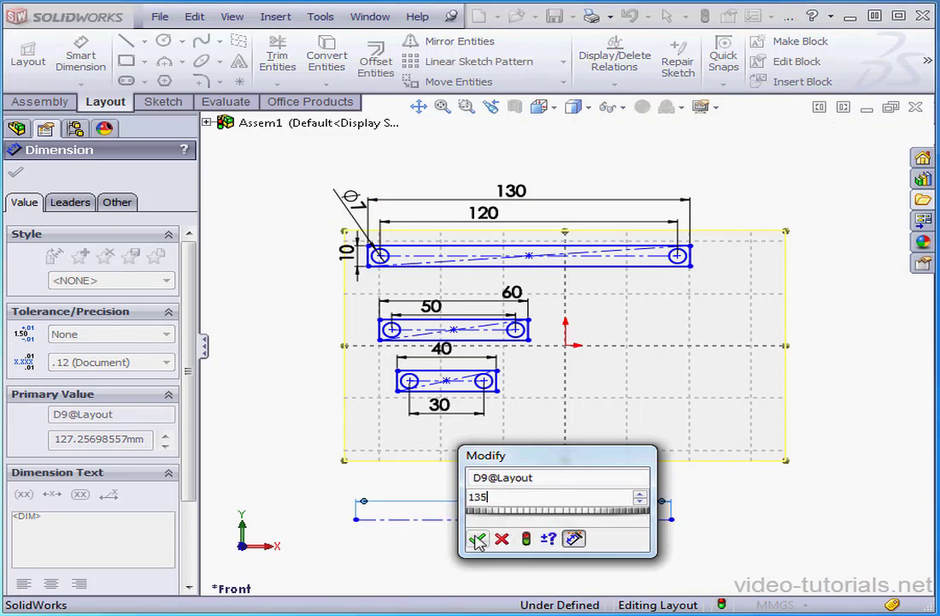
pyautogui.click(477, 541)
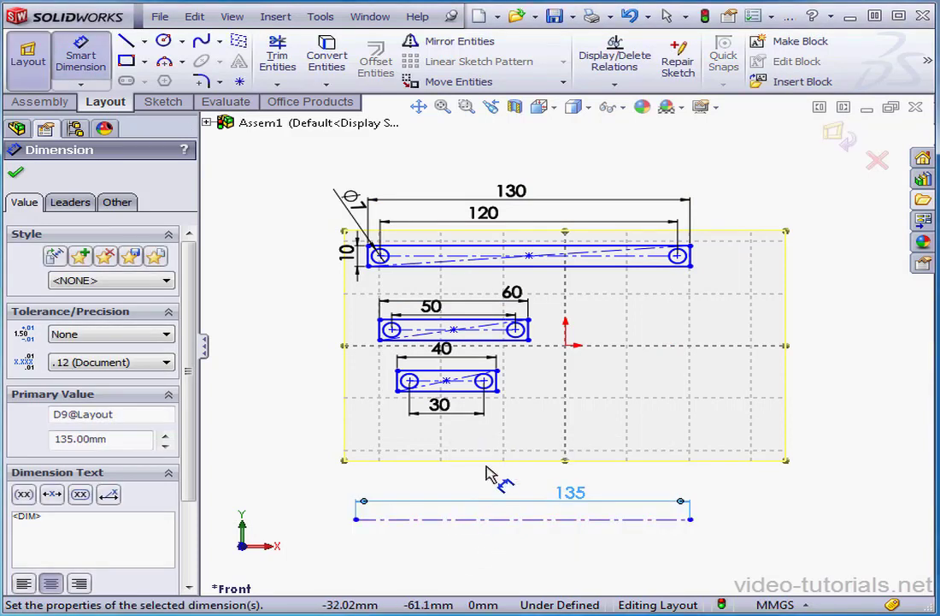
pyautogui.click(99, 68)
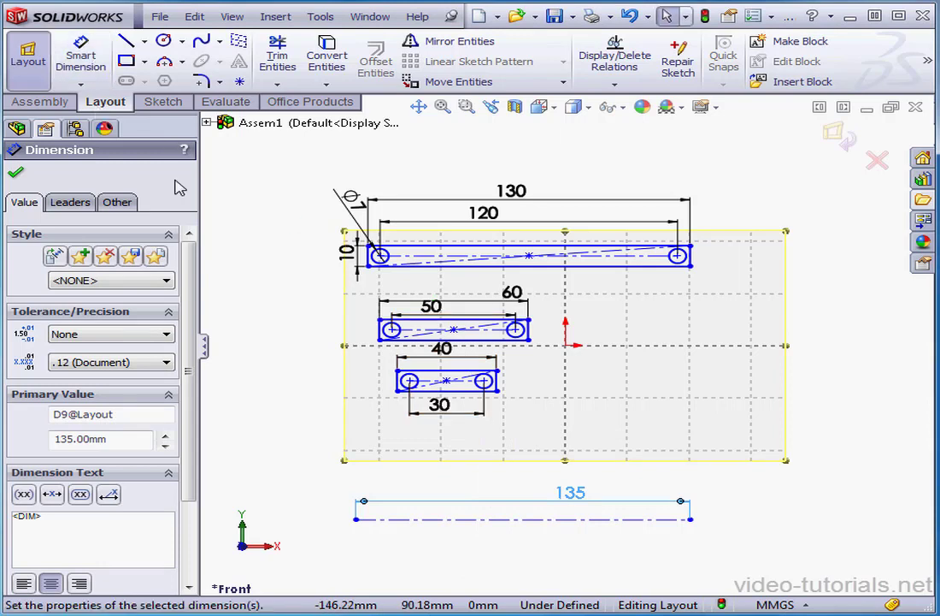
pyautogui.click(15, 174)
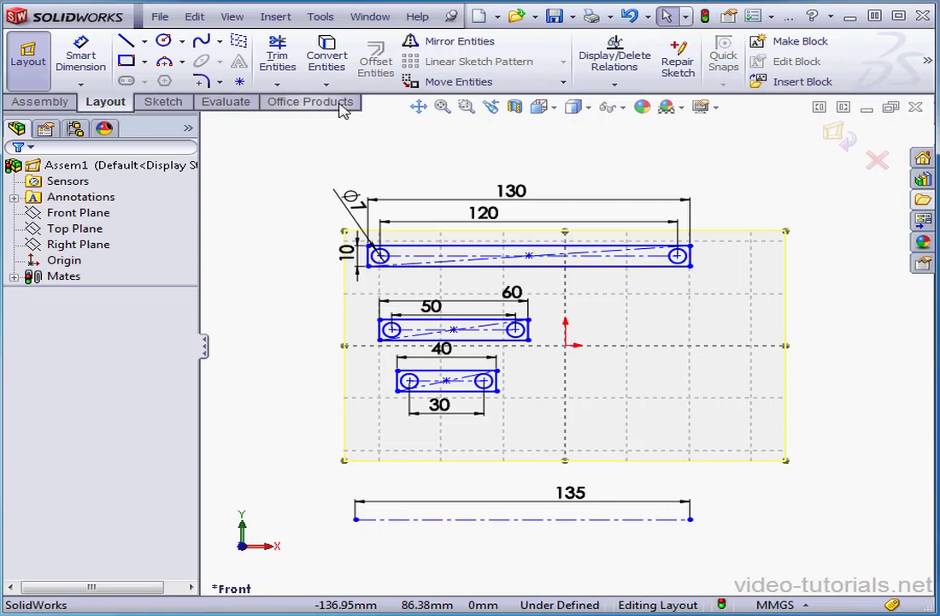
# Make a block from all the entities of the 120 mm link
pyautogui.click(801, 42)
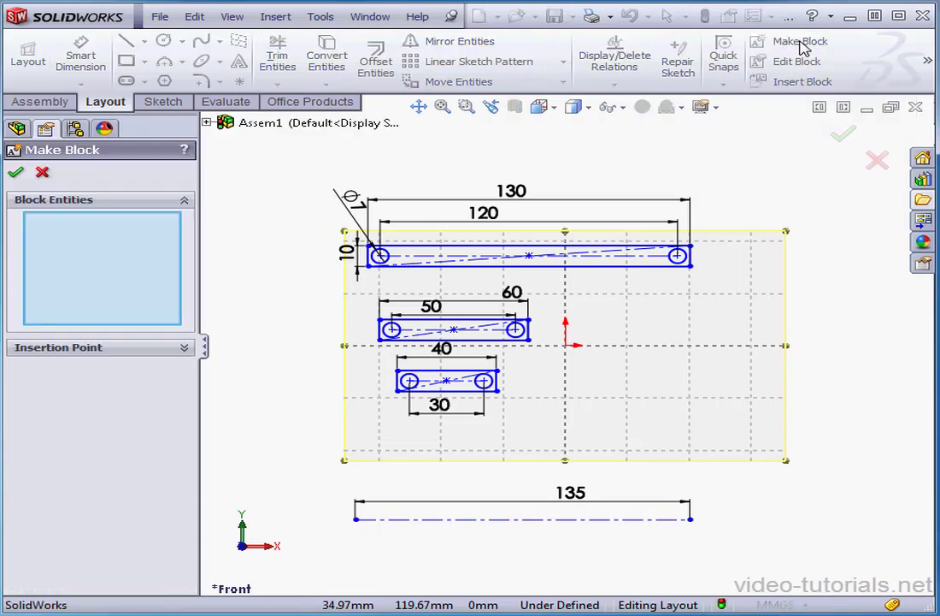
pyautogui.moveTo(302, 172)
pyautogui.mouseDown()
pyautogui.moveTo(684, 295)
pyautogui.moveTo(731, 294)
pyautogui.mouseUp()
pyautogui.click(16, 173)
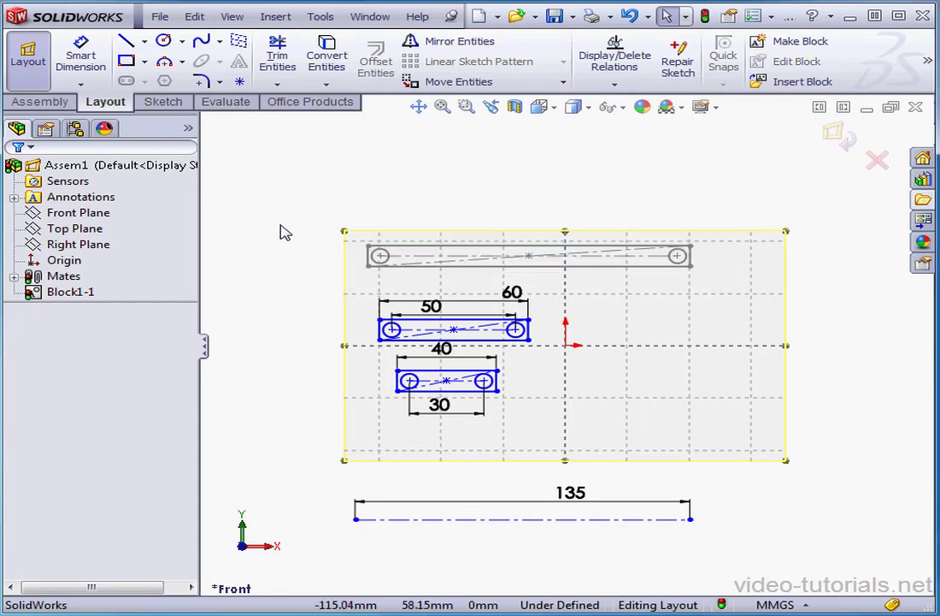
# Make a block from all the entities of the 50 mm link
pyautogui.click(787, 42)
pyautogui.moveTo(357, 300); pyautogui.dragTo(560, 360)
pyautogui.click(15, 172)
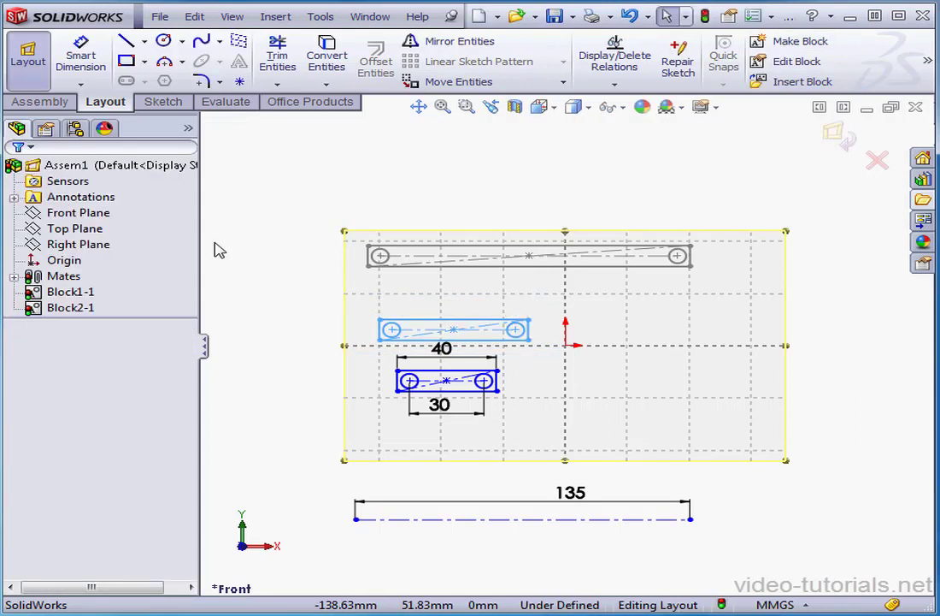
pyautogui.click(271, 258)
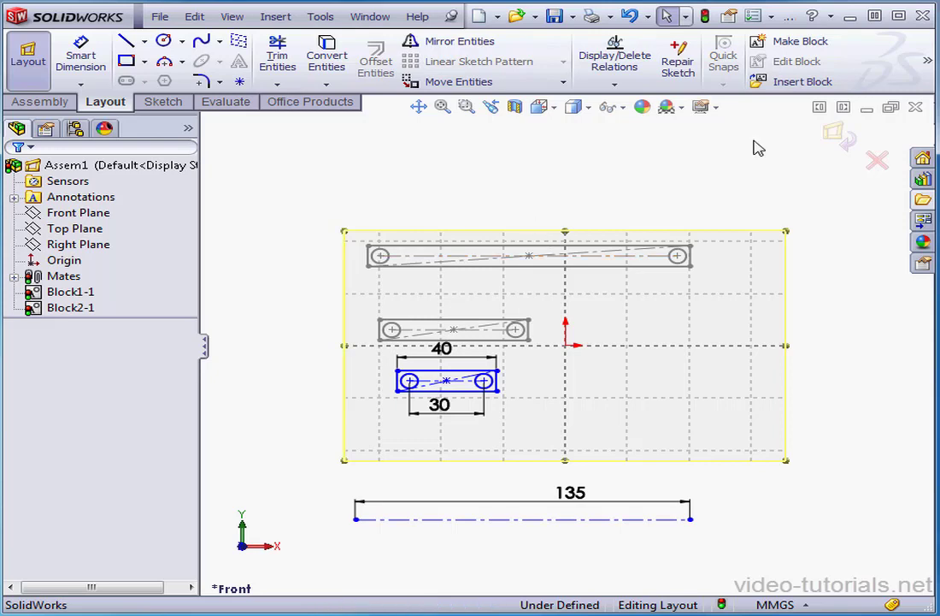
# Make a block from all the entities of the 30 mm link
pyautogui.click(811, 44)
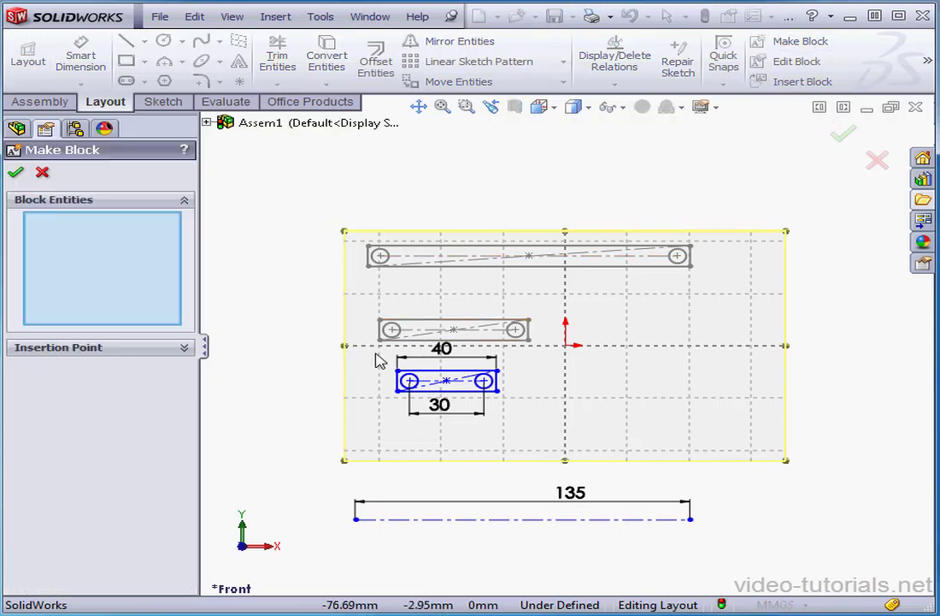
pyautogui.moveTo(380, 361); pyautogui.dragTo(537, 410)
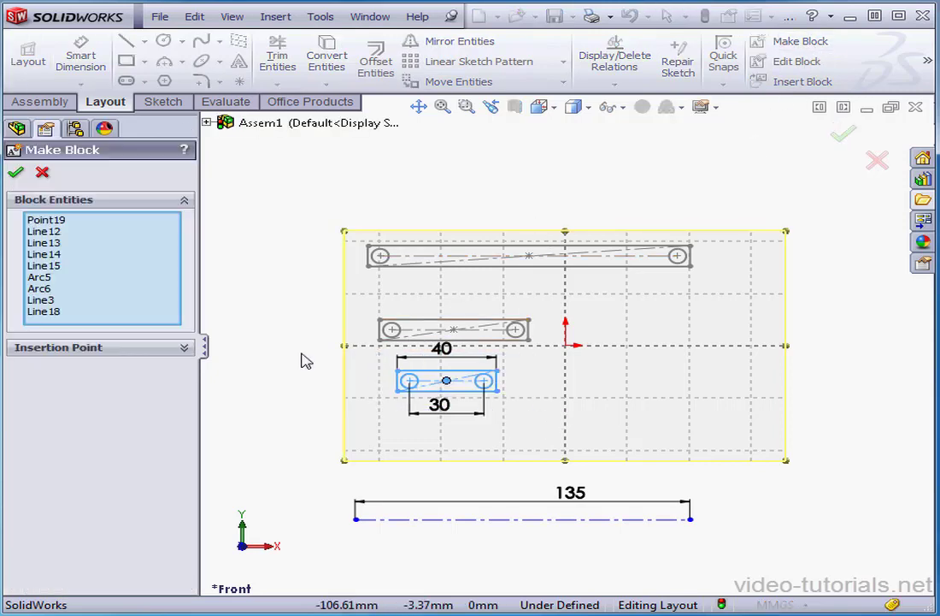
pyautogui.click(17, 174)
pyautogui.click(267, 275)
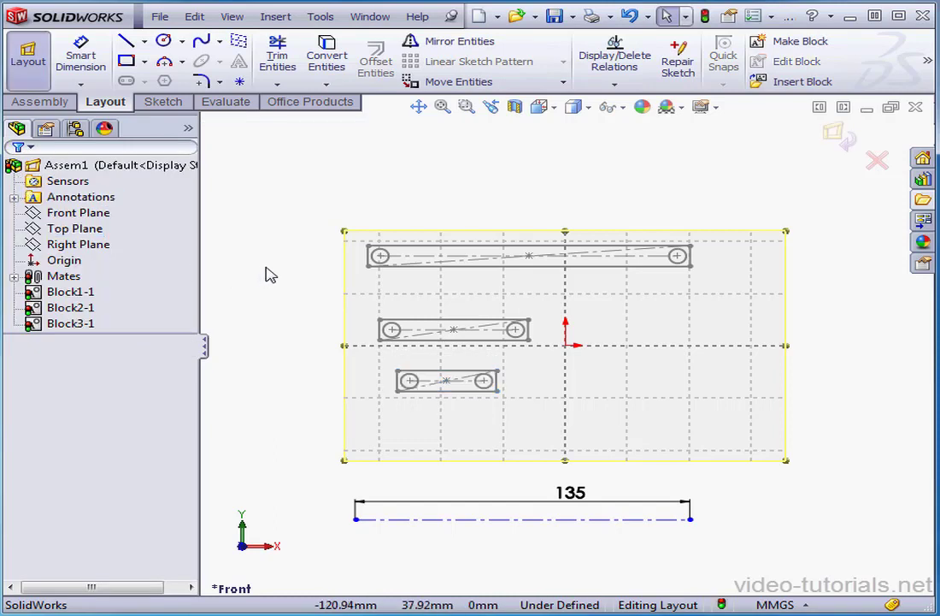
# Make a block from the 135 mm horizontal centerline
pyautogui.click(804, 41)
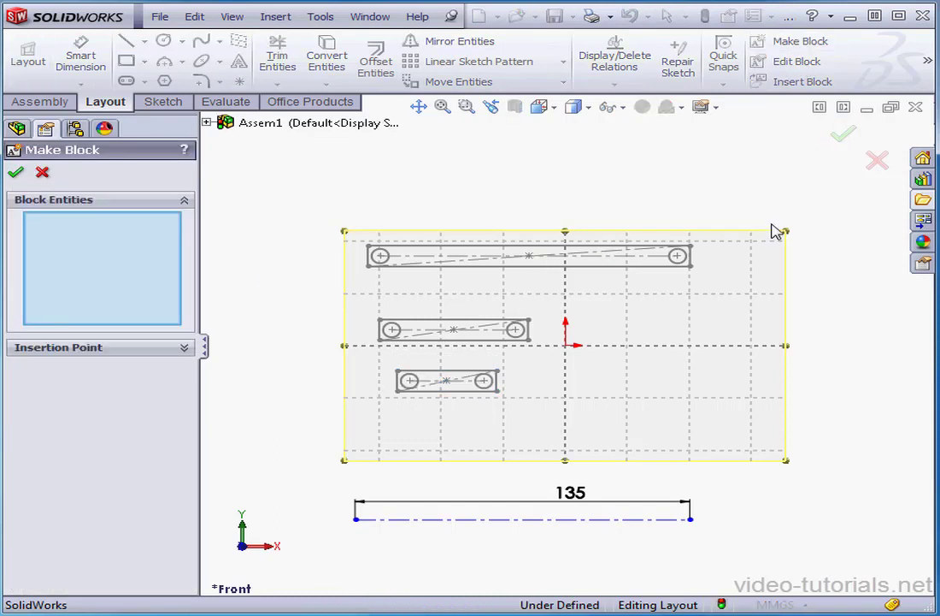
pyautogui.click(478, 521)
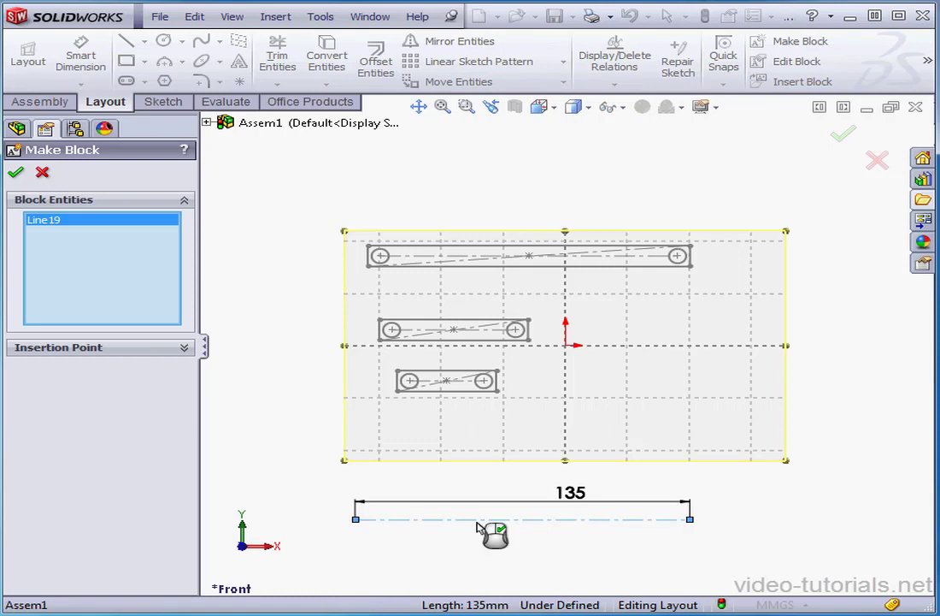
pyautogui.click(16, 174)
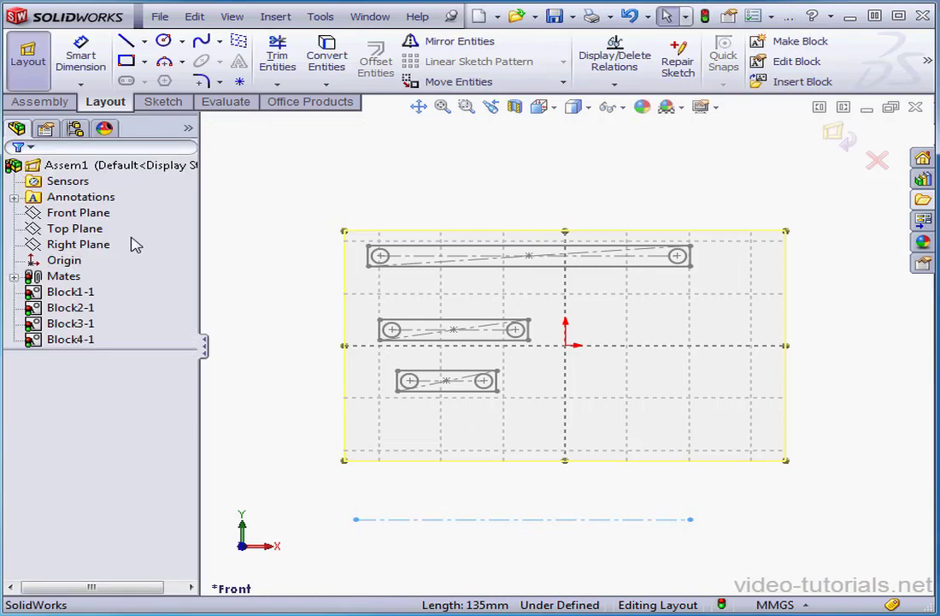
pyautogui.click(438, 506)
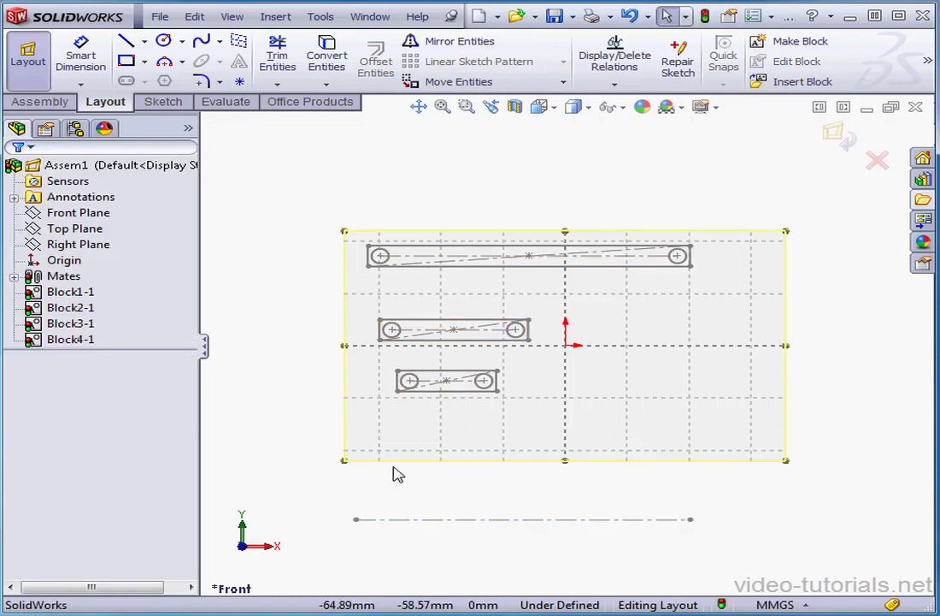
# Move the centerline block up to just below the 30 mm link and add a Fix relation to it
pyautogui.moveTo(491, 520); pyautogui.dragTo(539, 438)
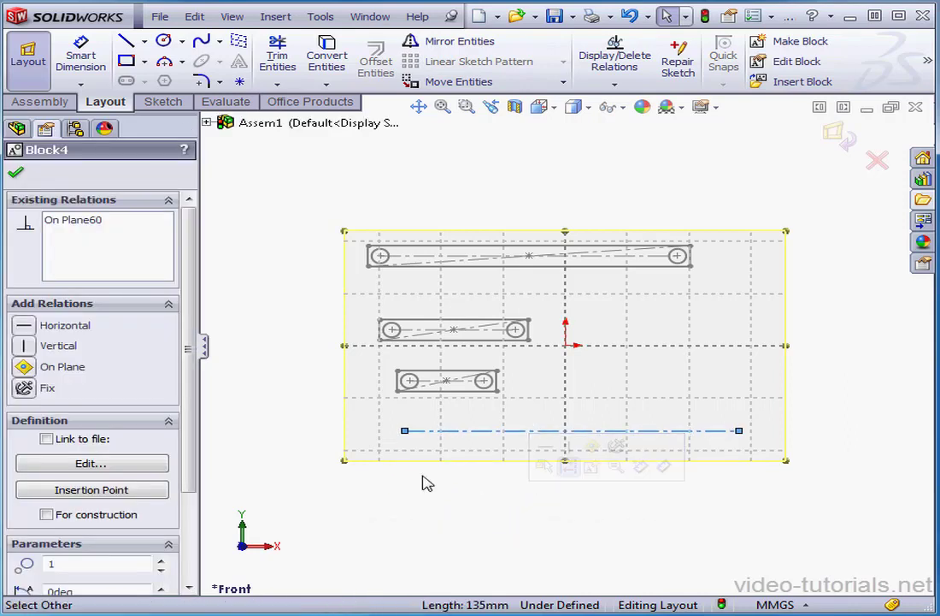
pyautogui.click(26, 388)
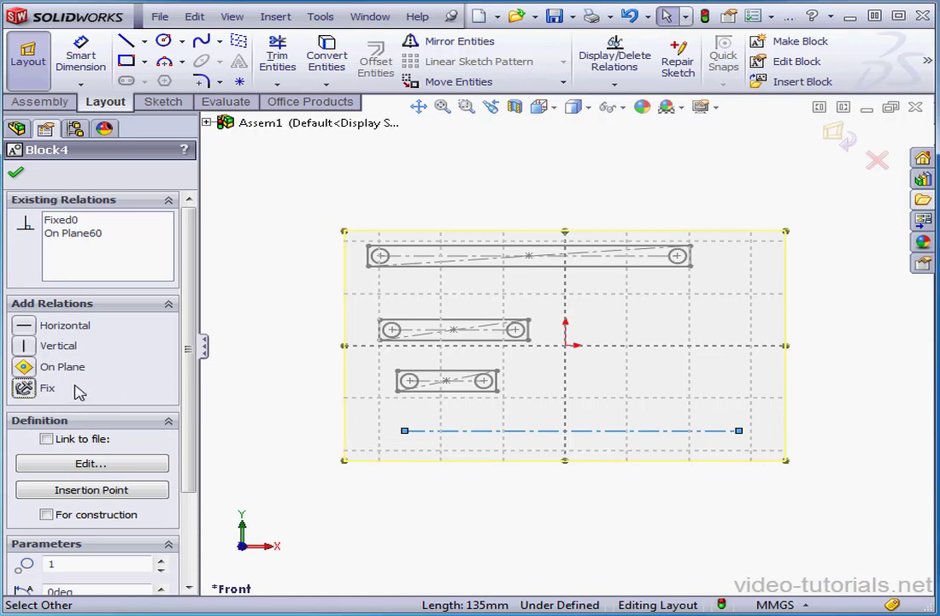
pyautogui.click(17, 172)
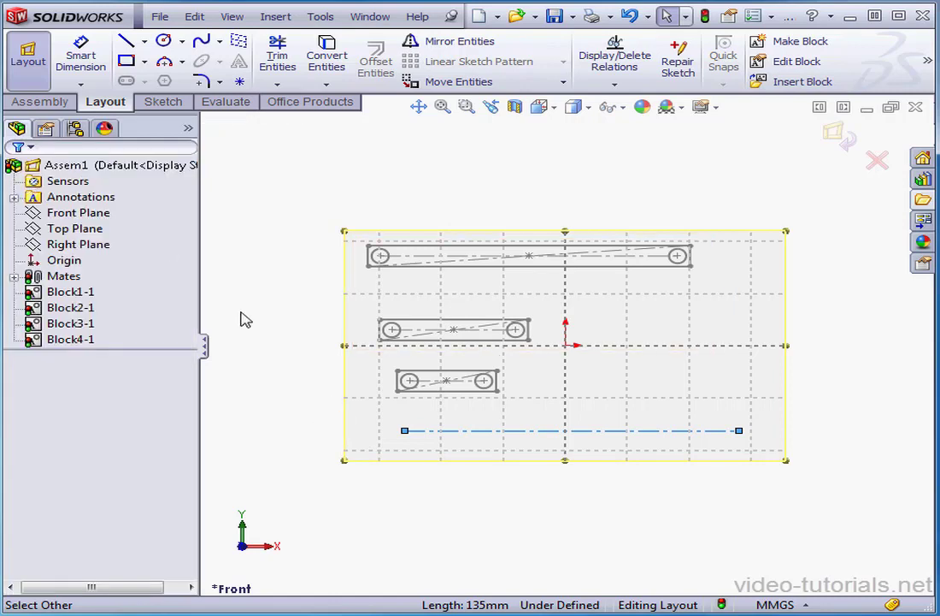
# Turn on the display of sketch relations
pyautogui.click(234, 17)
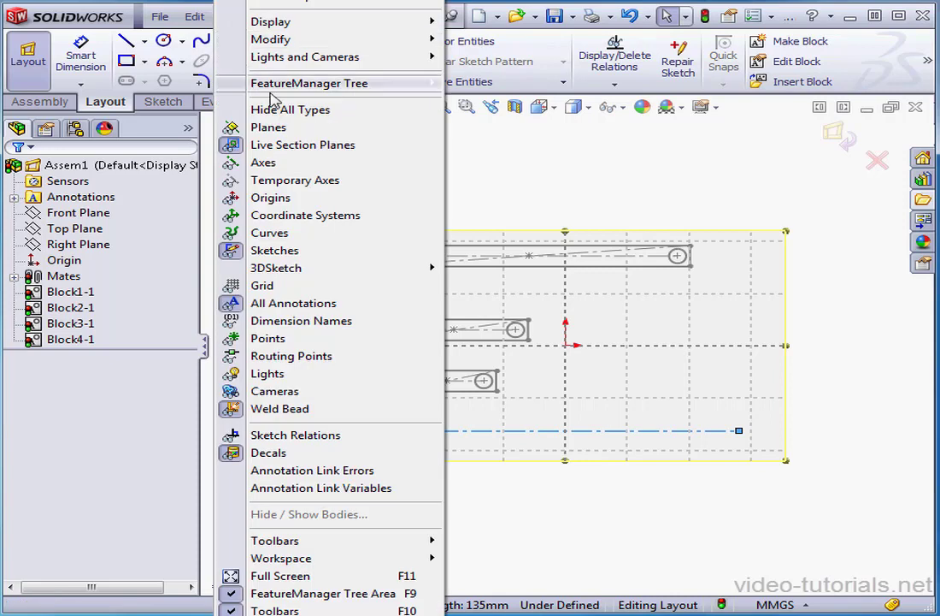
pyautogui.click(285, 435)
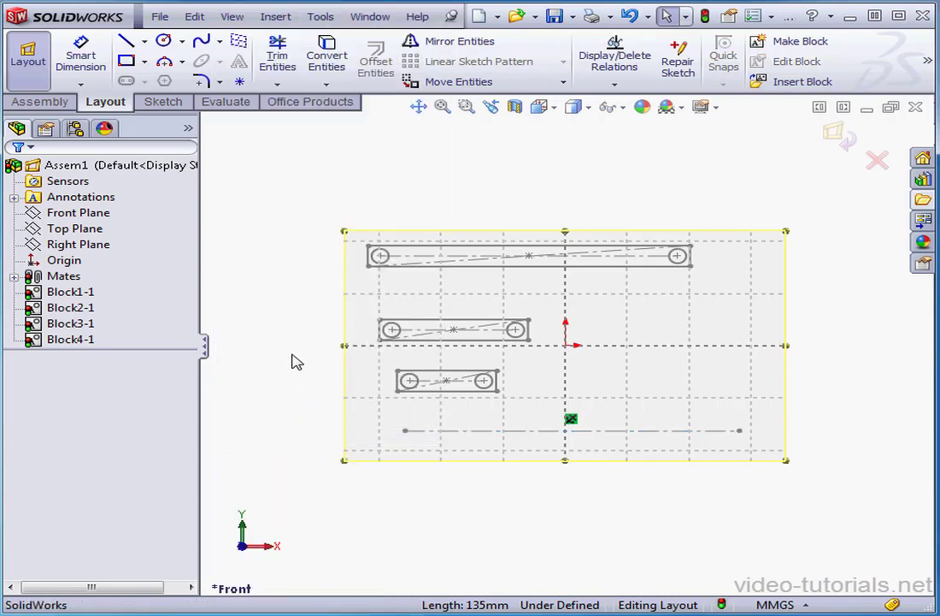
# Attach the 50 mm link's right hole centre to the centerline's left end and the 30 mm link's left hole centre to its right end
pyautogui.moveTo(522, 337); pyautogui.dragTo(410, 435)
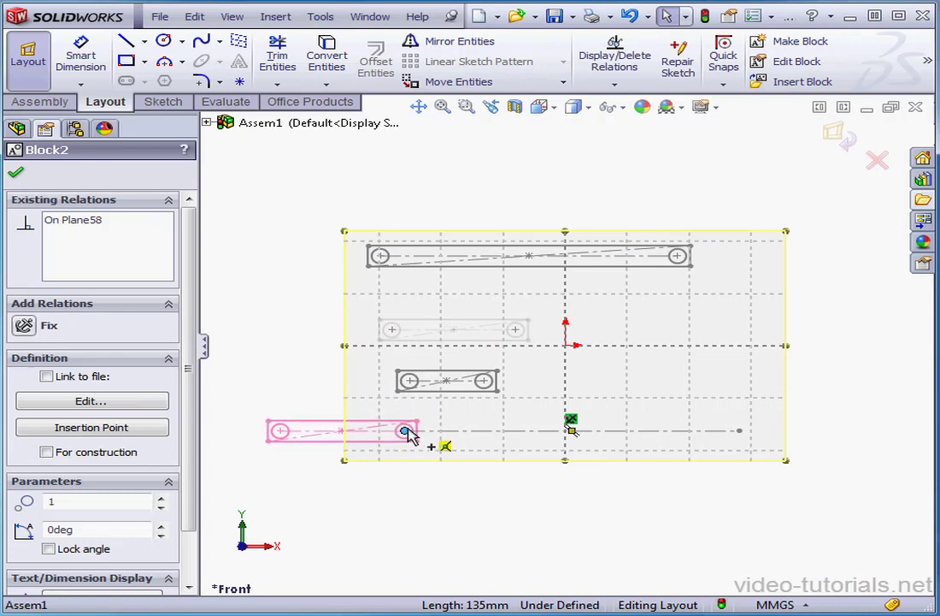
pyautogui.click(408, 434)
pyautogui.click(496, 405)
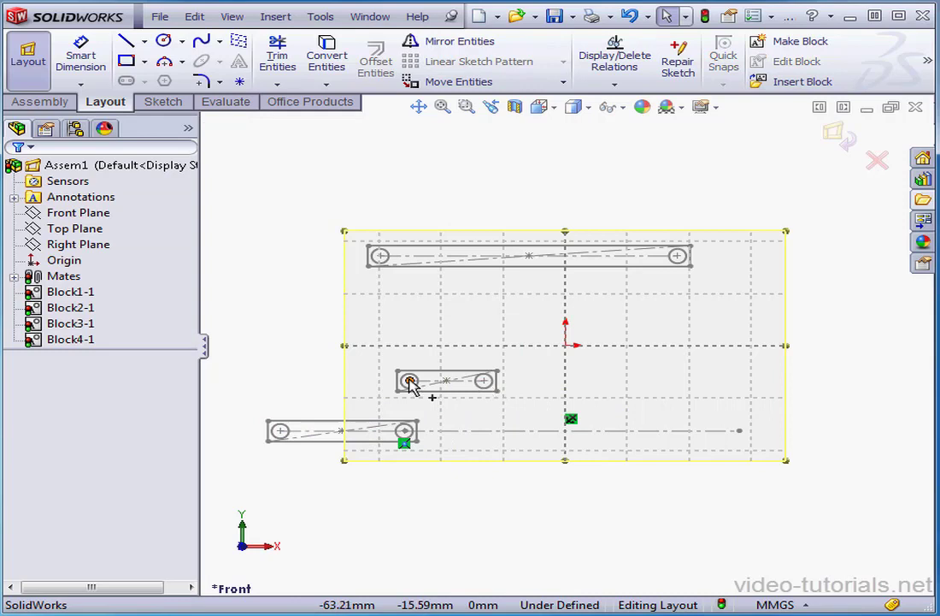
pyautogui.moveTo(410, 380); pyautogui.dragTo(739, 431)
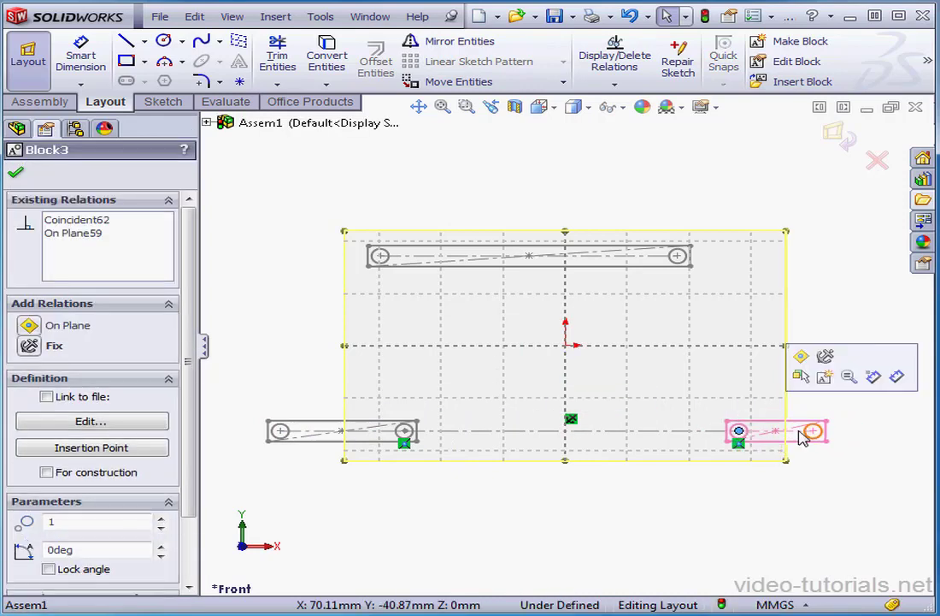
# Swing the 50 mm link up above the centerline and attach the 120 mm link's left hole centre to its free hole centre
pyautogui.moveTo(282, 434); pyautogui.dragTo(425, 367)
pyautogui.click(408, 301)
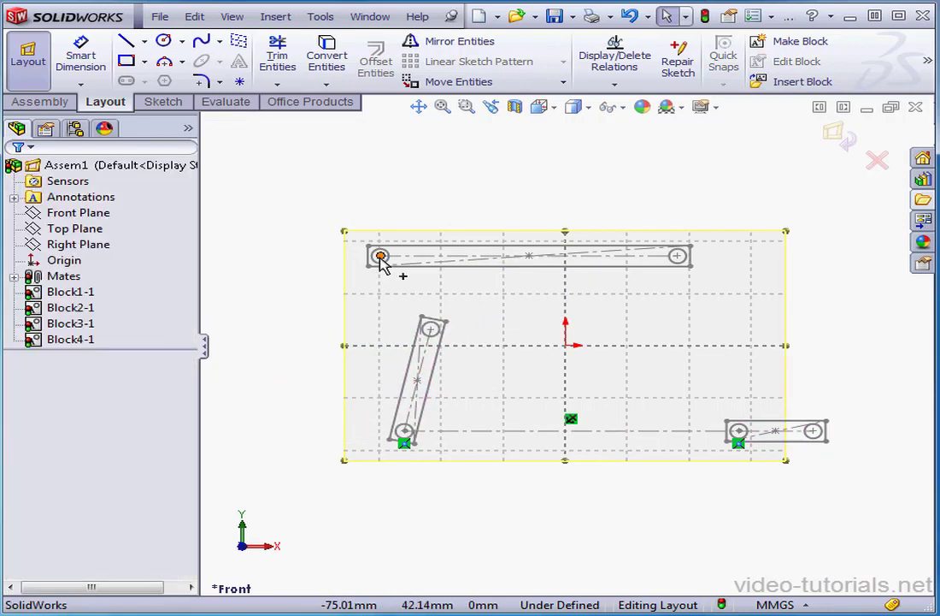
pyautogui.moveTo(381, 256); pyautogui.dragTo(431, 331)
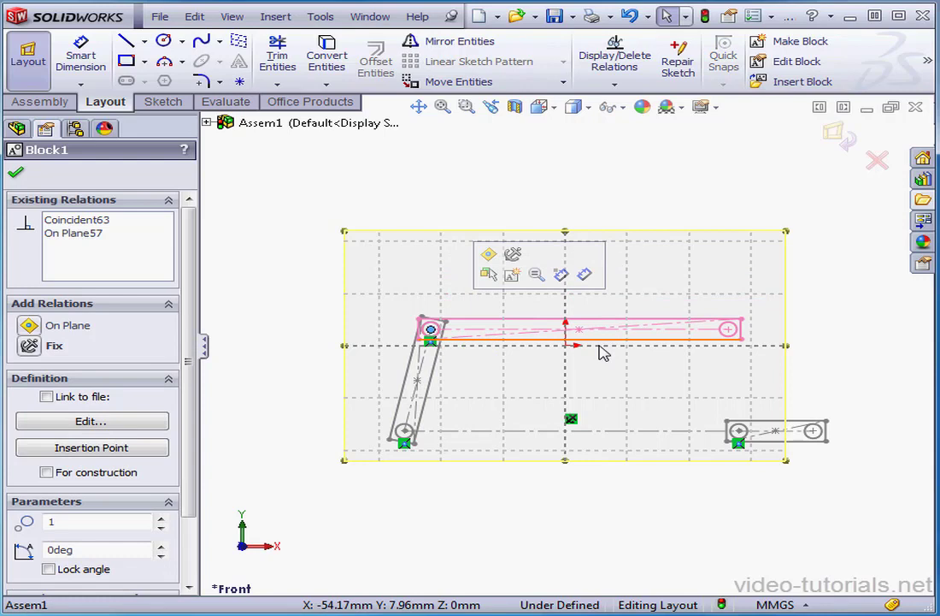
pyautogui.click(826, 339)
# Add a Coincident relation between the 120 mm link's right hole centre and the 30 mm link's free hole centre
pyautogui.click(732, 336)
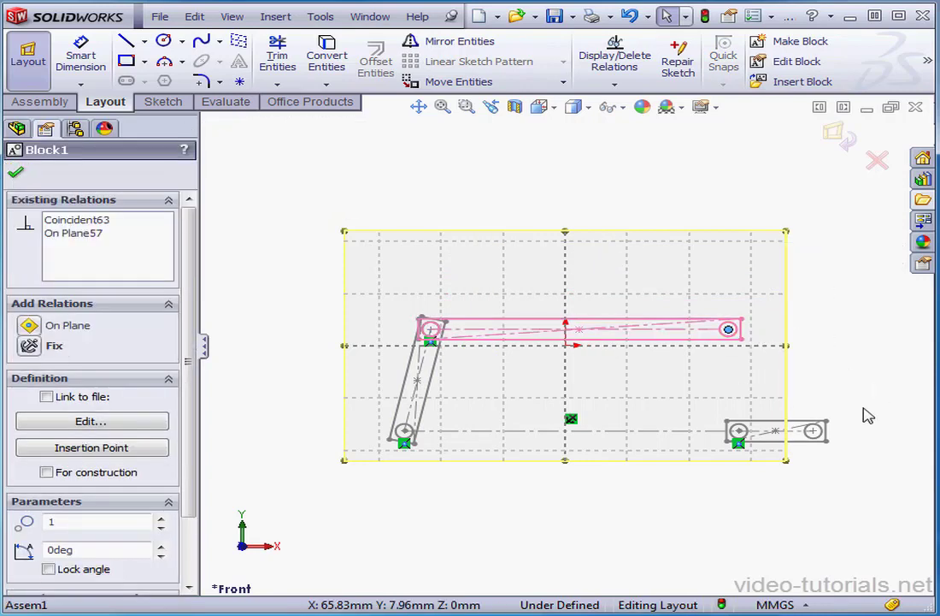
pyautogui.keyDown('ctrl'); pyautogui.click(813, 430); pyautogui.keyUp('ctrl')
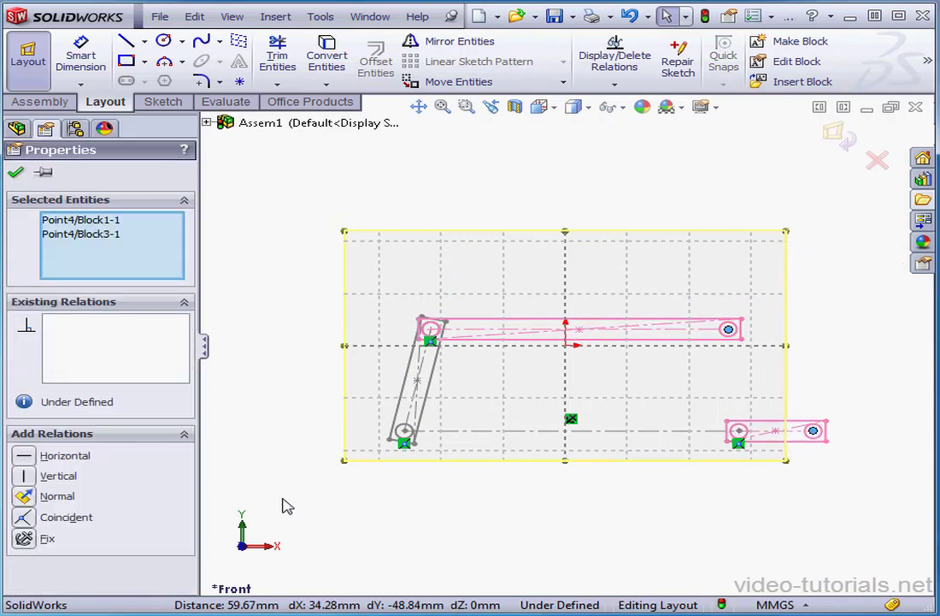
pyautogui.click(24, 517)
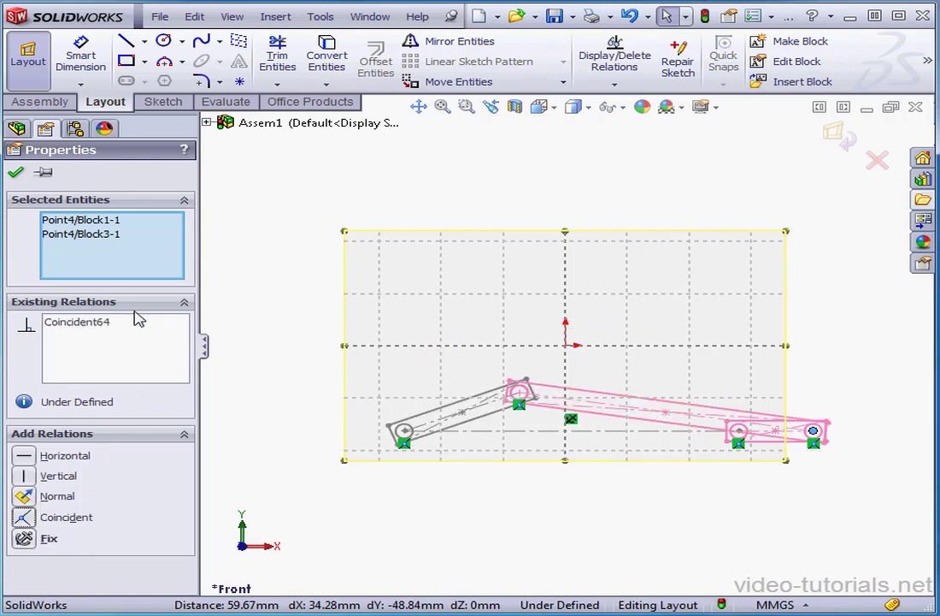
pyautogui.click(17, 174)
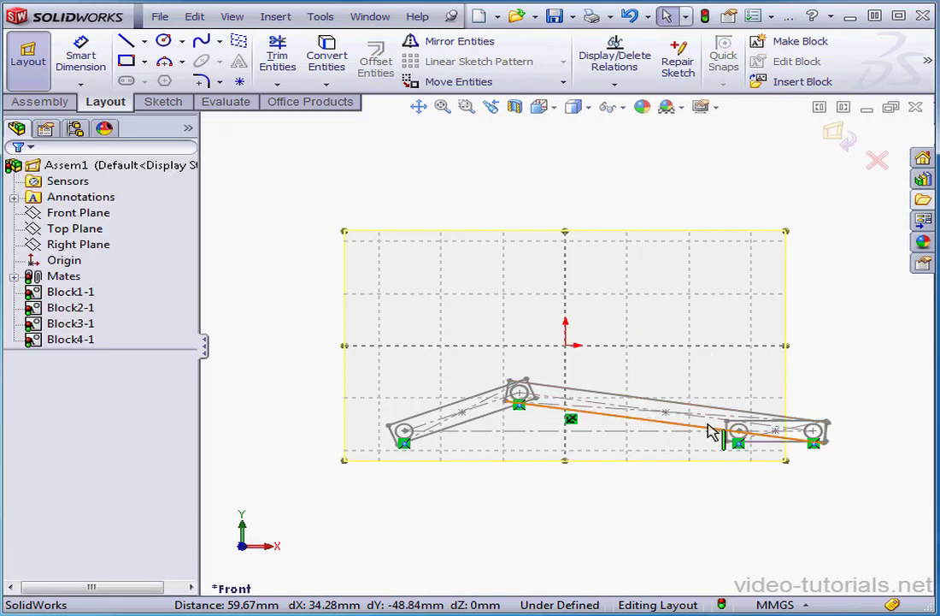
# Move the linkage by its right upper joint until the 50 mm link stands nearly vertical, and exit the layout
pyautogui.moveTo(831, 436); pyautogui.dragTo(678, 352)
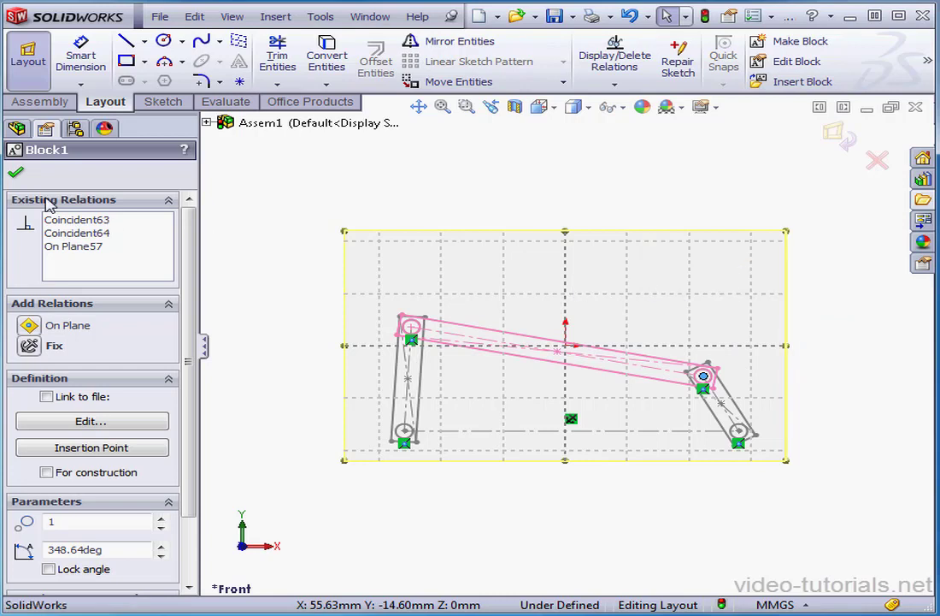
pyautogui.click(16, 174)
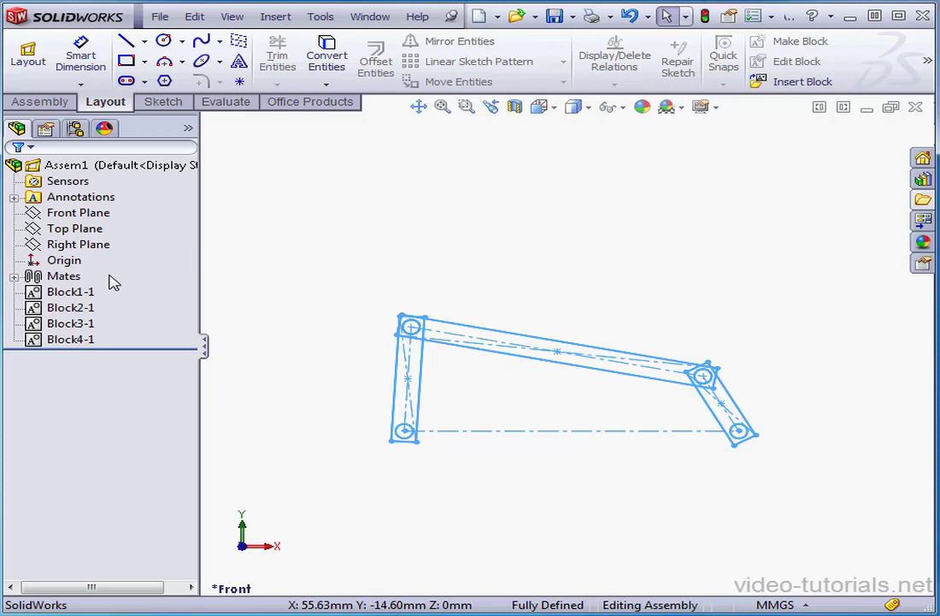
# Reopen the layout for editing and exit it back to the assembly
pyautogui.press('Escape')
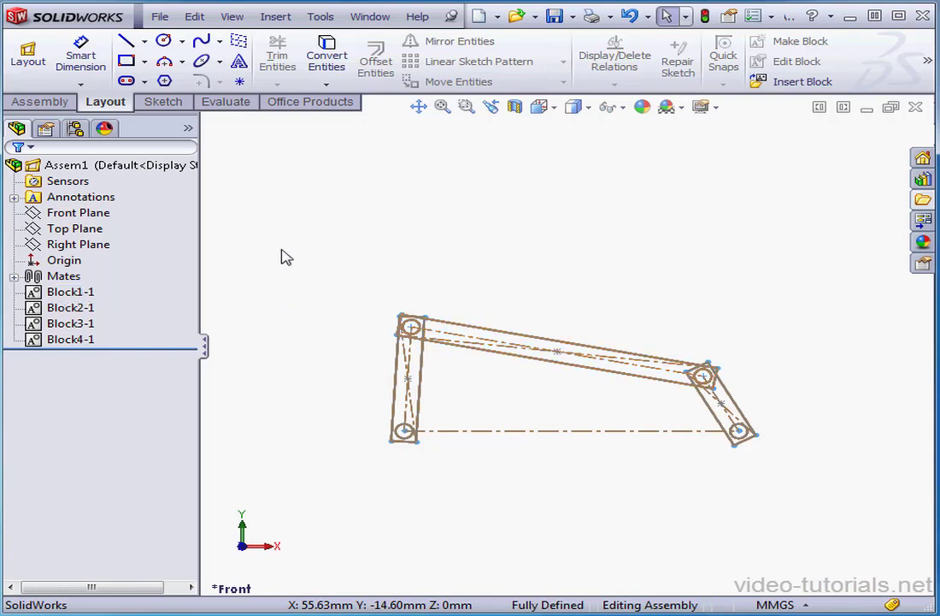
pyautogui.click(23, 61)
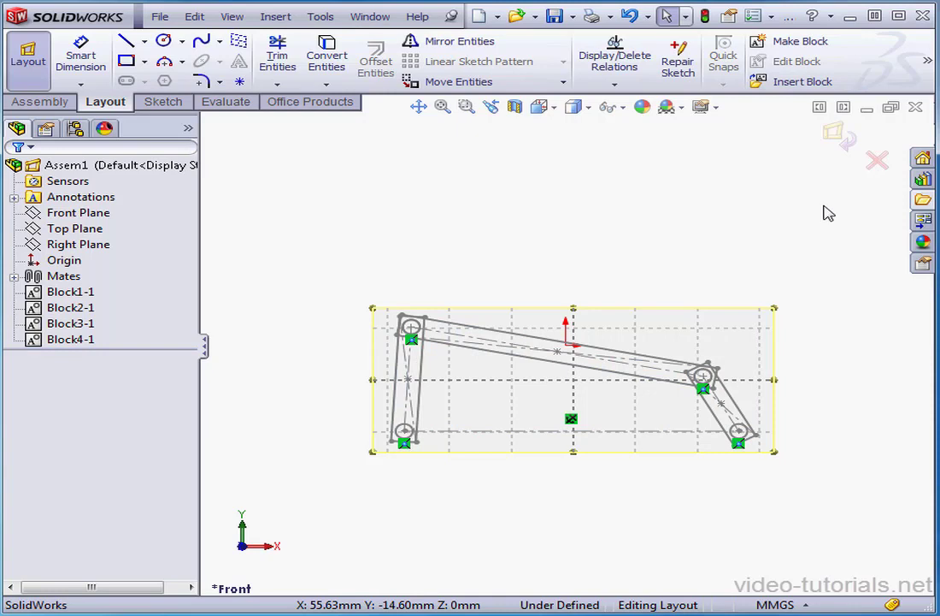
pyautogui.click(834, 132)
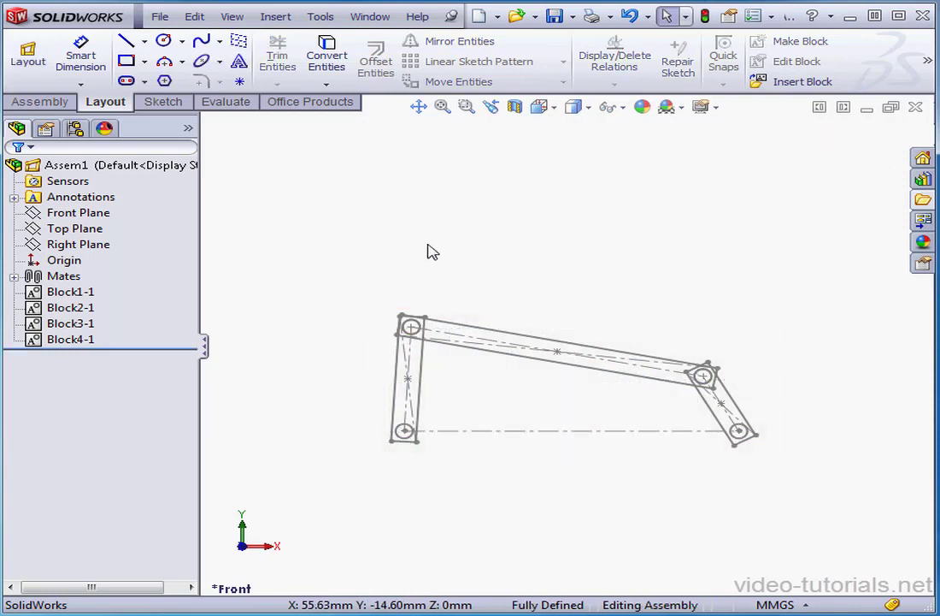